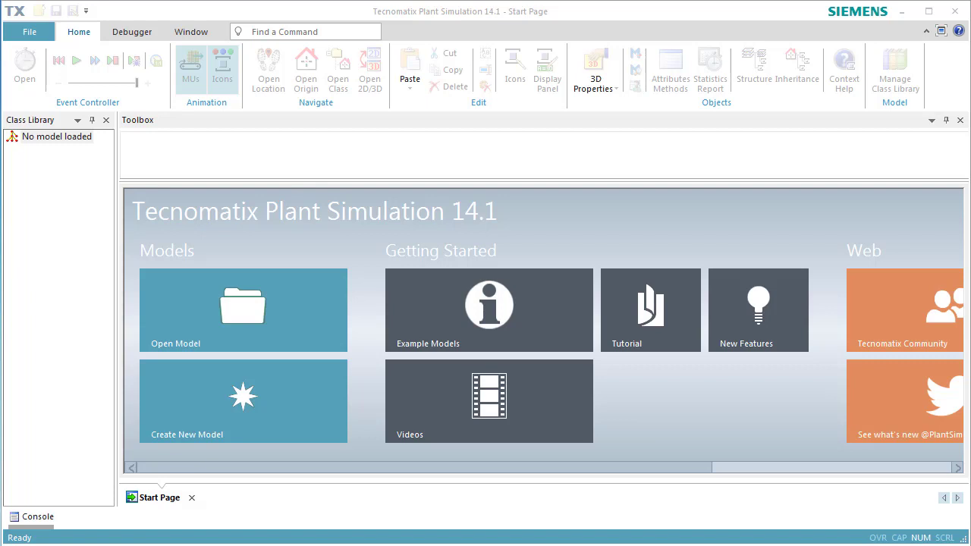
# Create a new model, maximize its 3D frame, and switch it to Planning View.
pyautogui.click(224, 396)
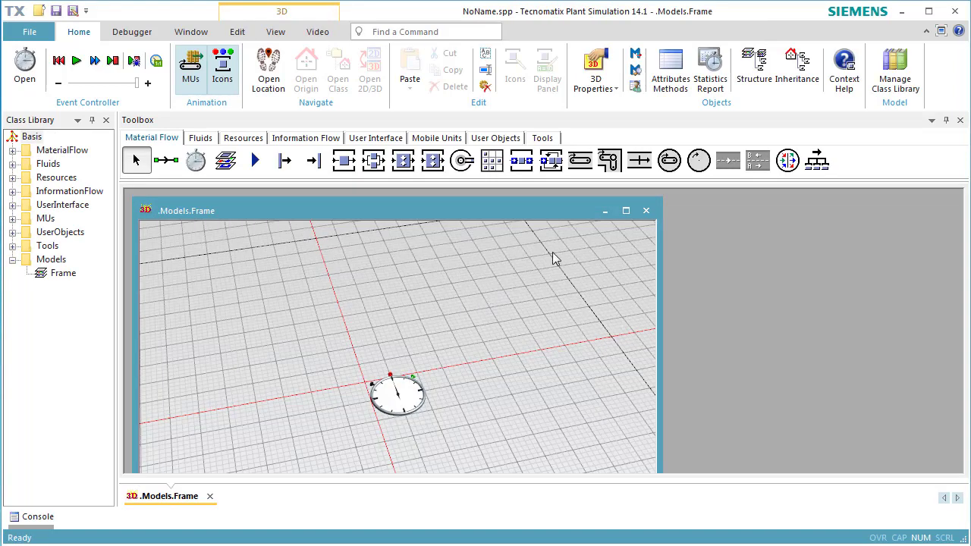
pyautogui.click(626, 211)
pyautogui.click(274, 35)
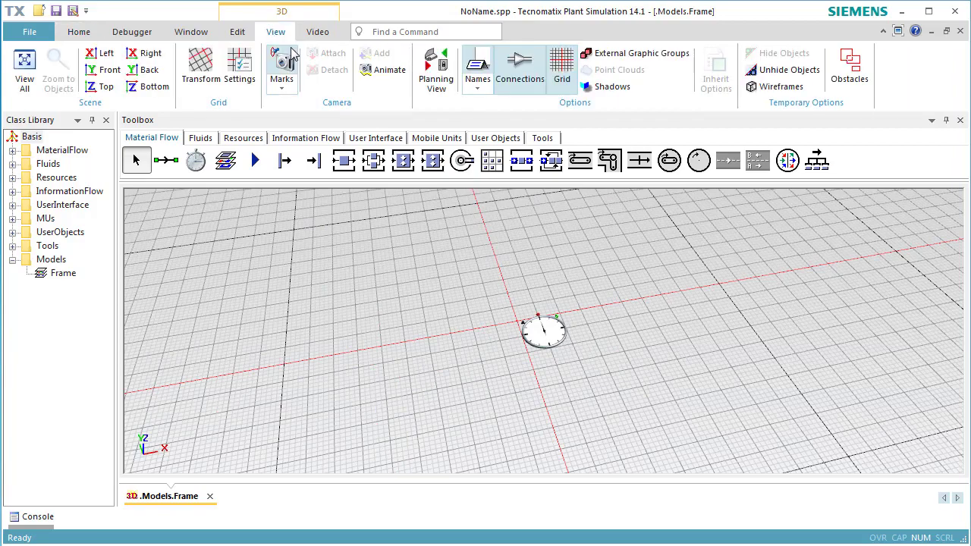
pyautogui.click(435, 80)
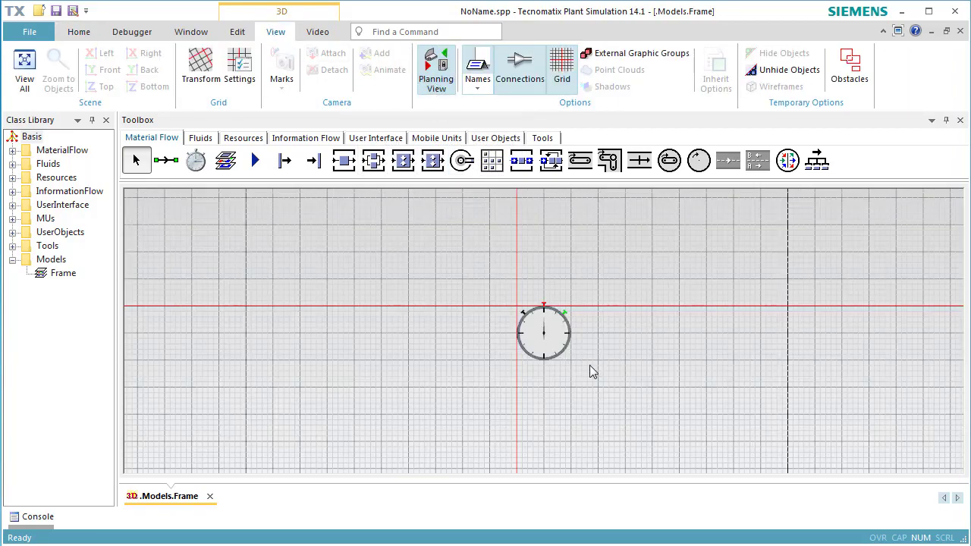
pyautogui.scroll(-3, 657, 349)
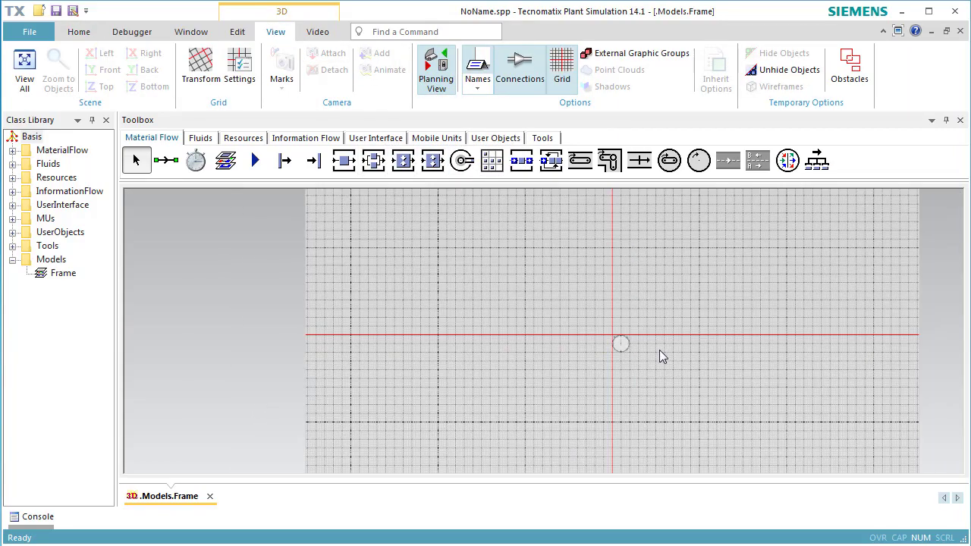
pyautogui.moveTo(659, 350)
pyautogui.mouseDown()
pyautogui.moveTo(669, 340)
pyautogui.moveTo(317, 258)
pyautogui.mouseUp()
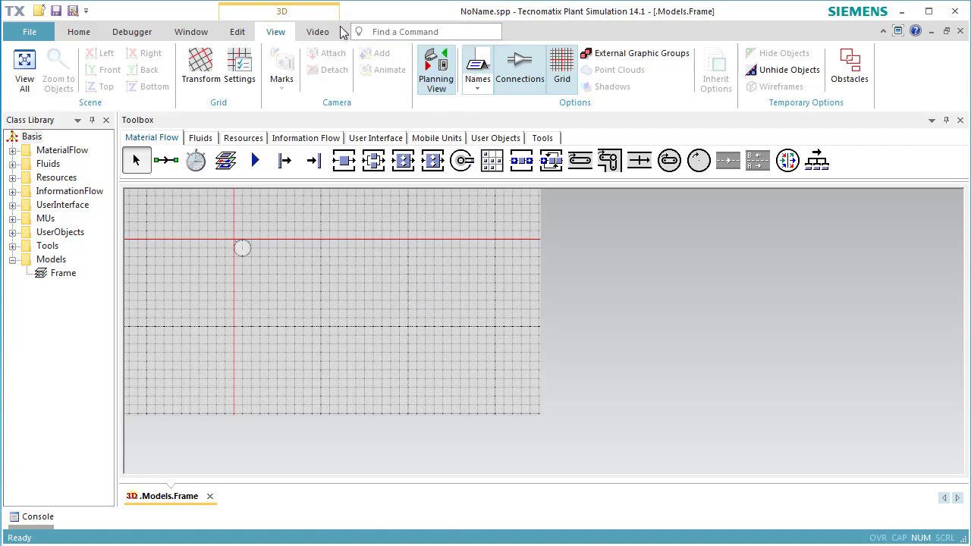
pyautogui.click(81, 32)
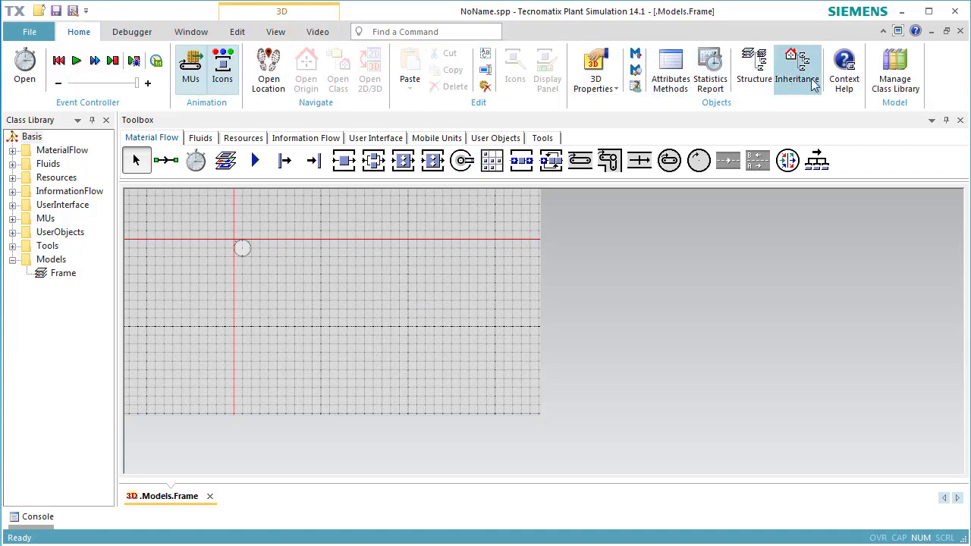
# Add the Crane library at version 14.1.0 via Manage Class Library.
pyautogui.click(896, 72)
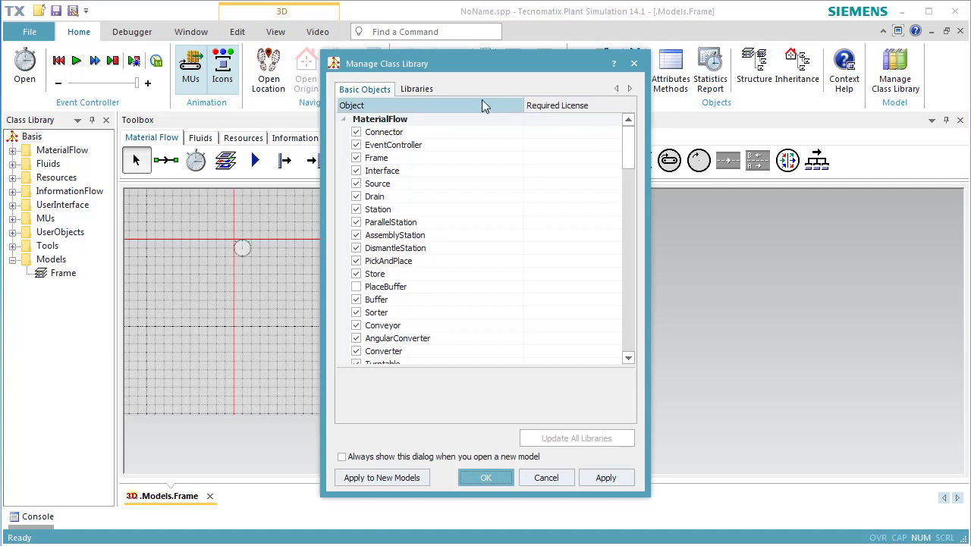
pyautogui.click(418, 90)
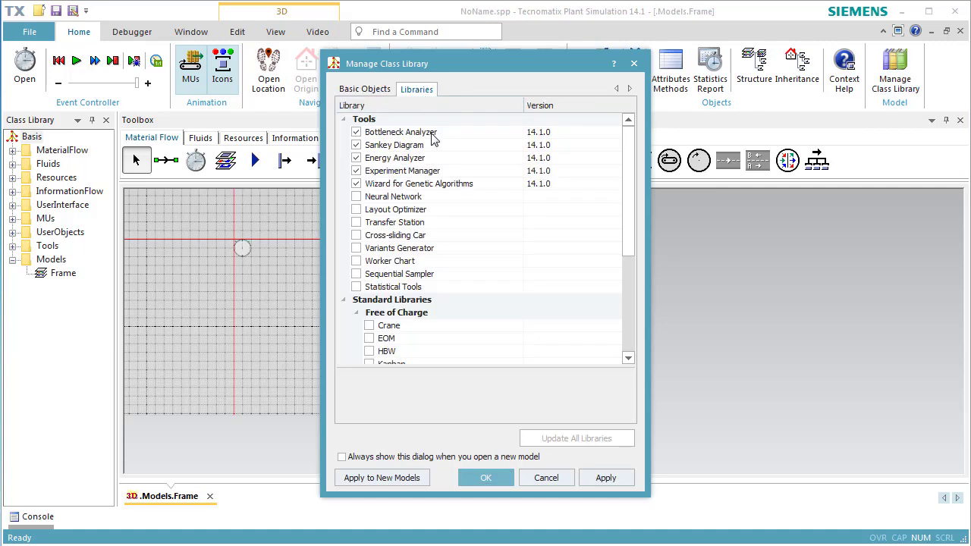
pyautogui.click(370, 327)
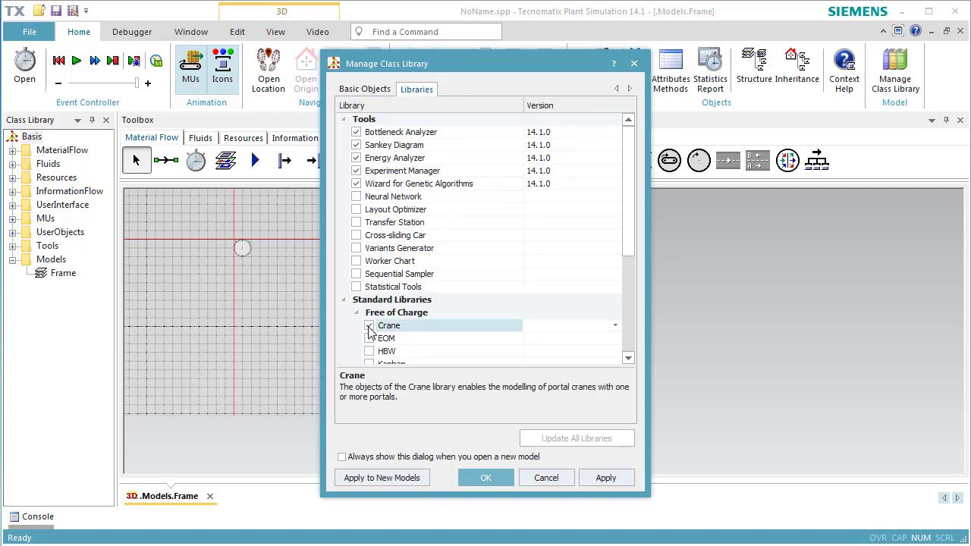
pyautogui.click(615, 326)
pyautogui.click(575, 341)
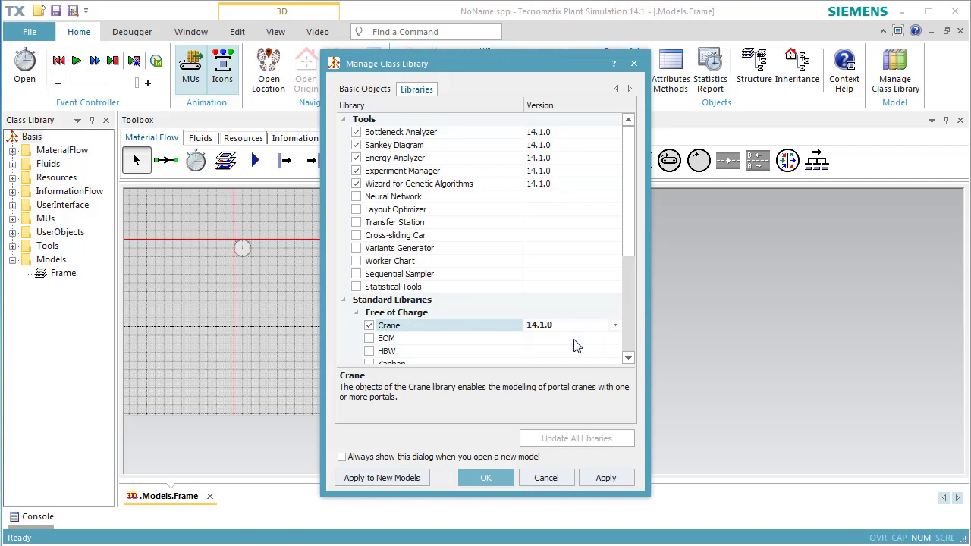
pyautogui.click(500, 477)
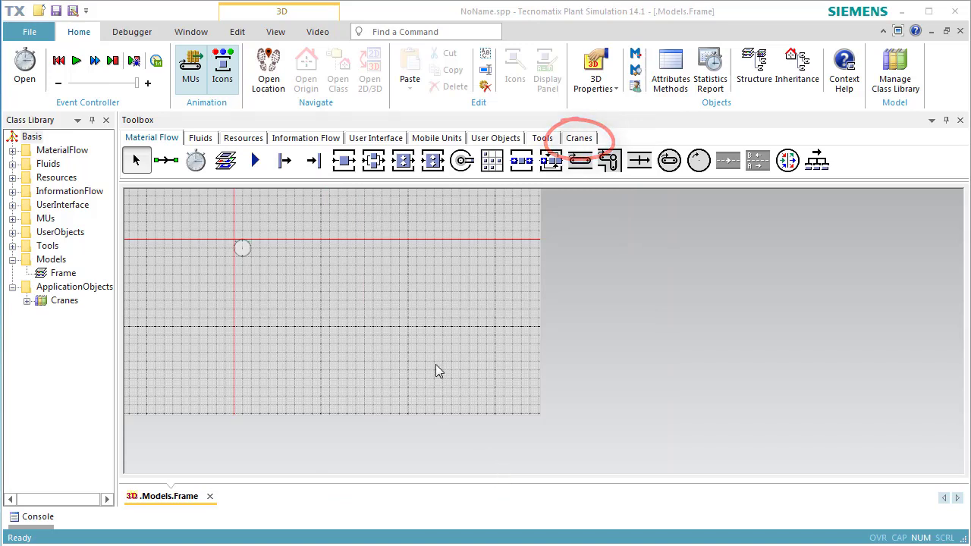
# Place a Source, three Stations to its right and lower right, and a Drain beside the last.
pyautogui.click(284, 160)
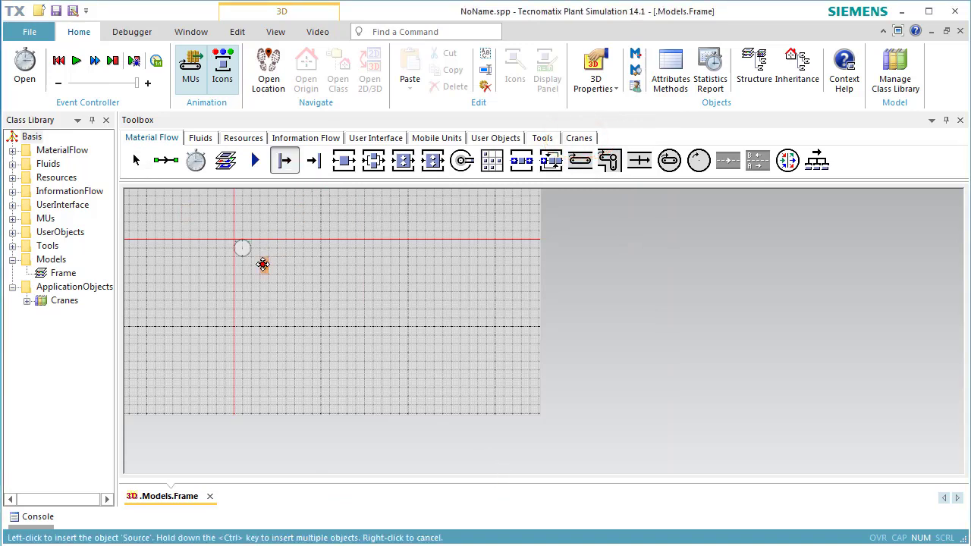
pyautogui.click(261, 266)
pyautogui.click(346, 170)
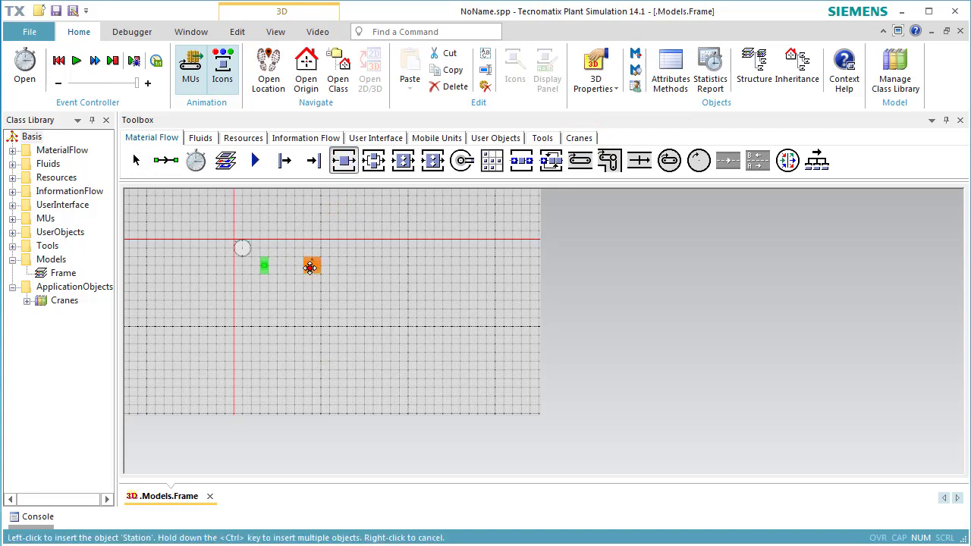
pyautogui.keyDown('ctrl'); pyautogui.click(311, 266); pyautogui.keyUp('ctrl')
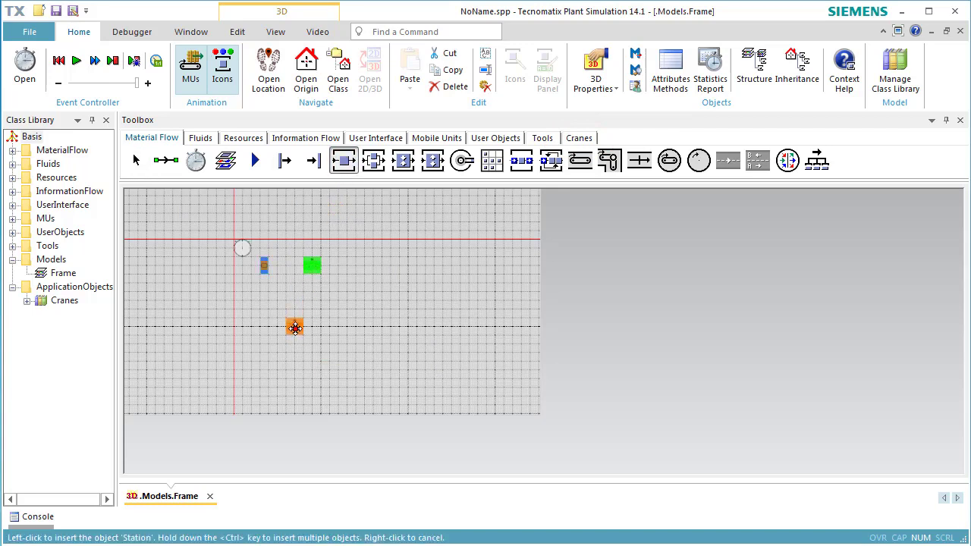
pyautogui.keyDown('ctrl'); pyautogui.click(295, 317); pyautogui.keyUp('ctrl')
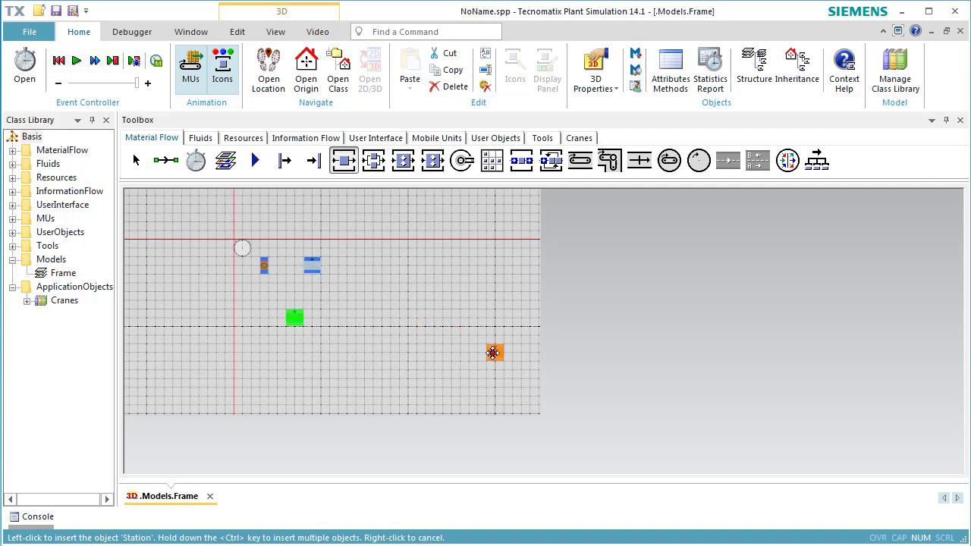
pyautogui.keyDown('ctrl'); pyautogui.click(494, 352); pyautogui.keyUp('ctrl')
pyautogui.click(315, 165)
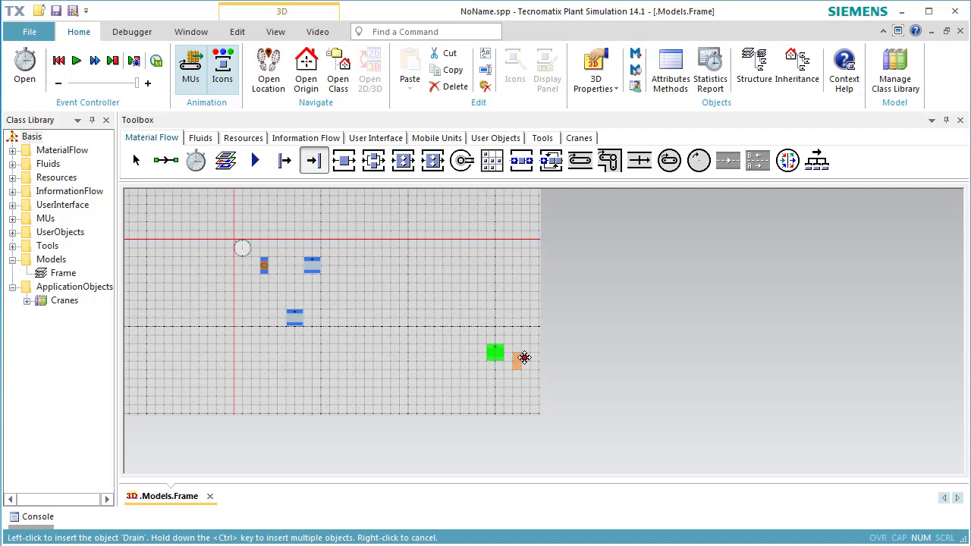
pyautogui.click(524, 356)
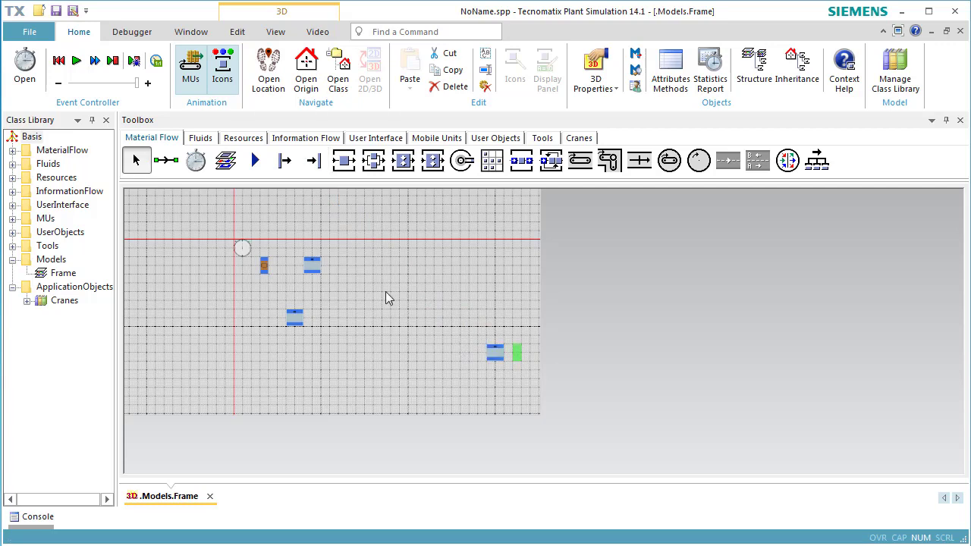
# Connect the Source to the right and lower Stations, and the lower-right Station to the Drain.
pyautogui.click(167, 161)
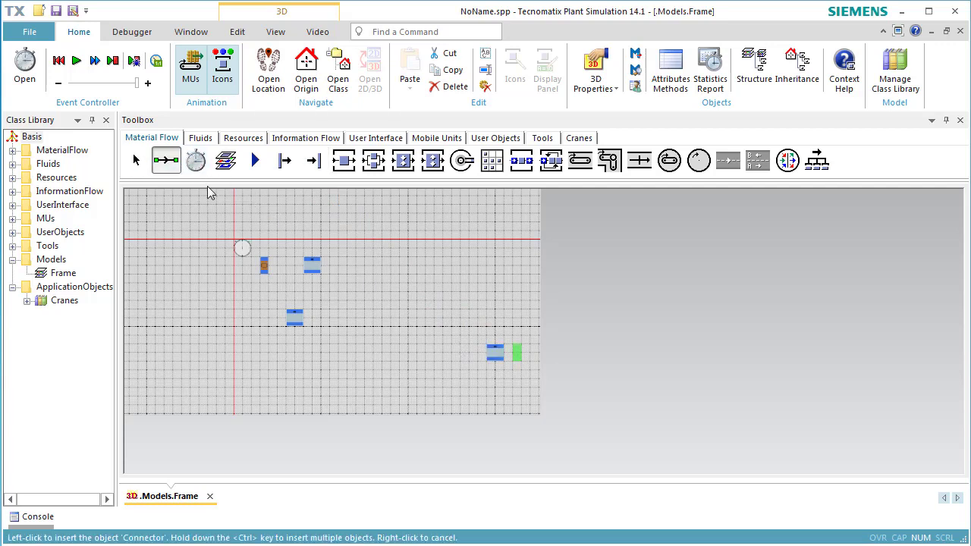
pyautogui.click(262, 264)
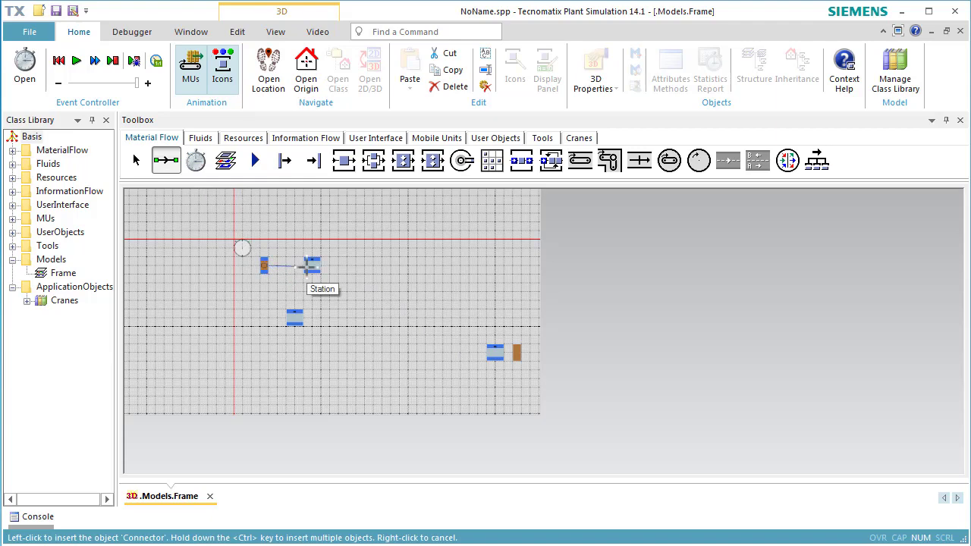
pyautogui.click(311, 266)
pyautogui.click(263, 265)
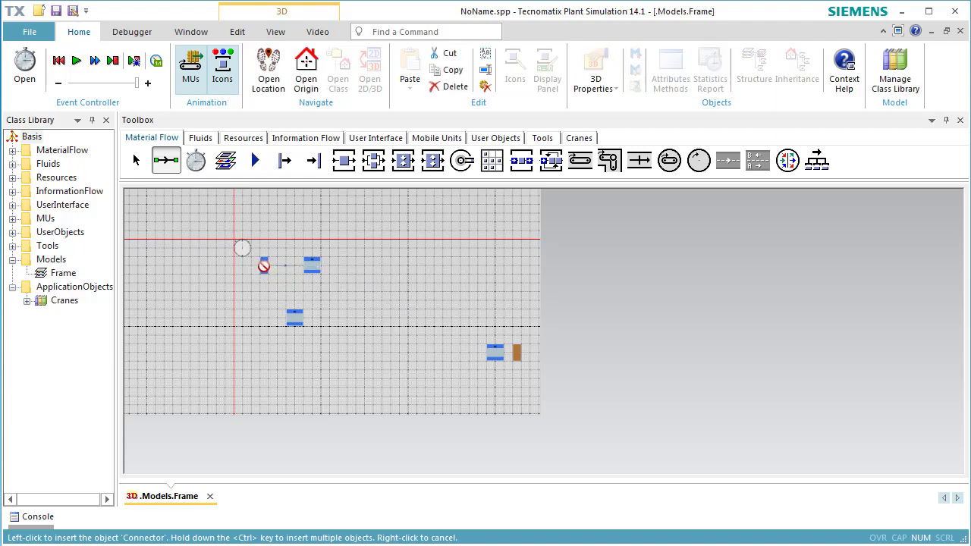
pyautogui.click(293, 317)
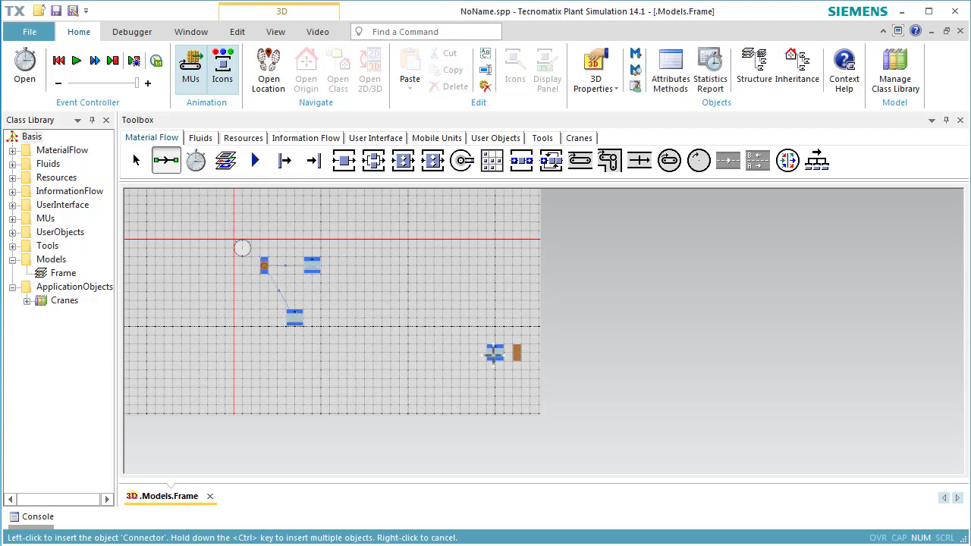
pyautogui.click(494, 355)
pyautogui.click(515, 353)
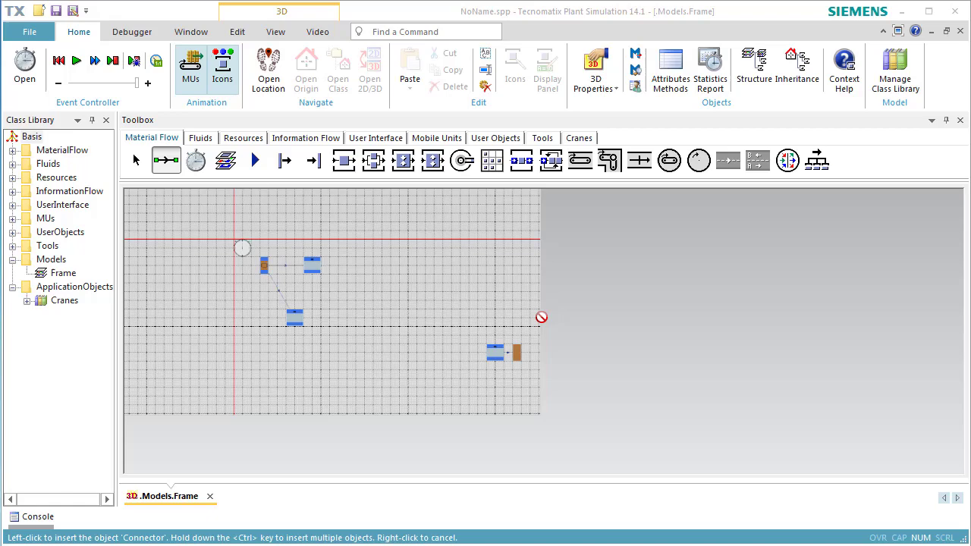
# Draw a MultiPortalCrane runway from the upper-left stations to the lower-right station.
pyautogui.click(581, 141)
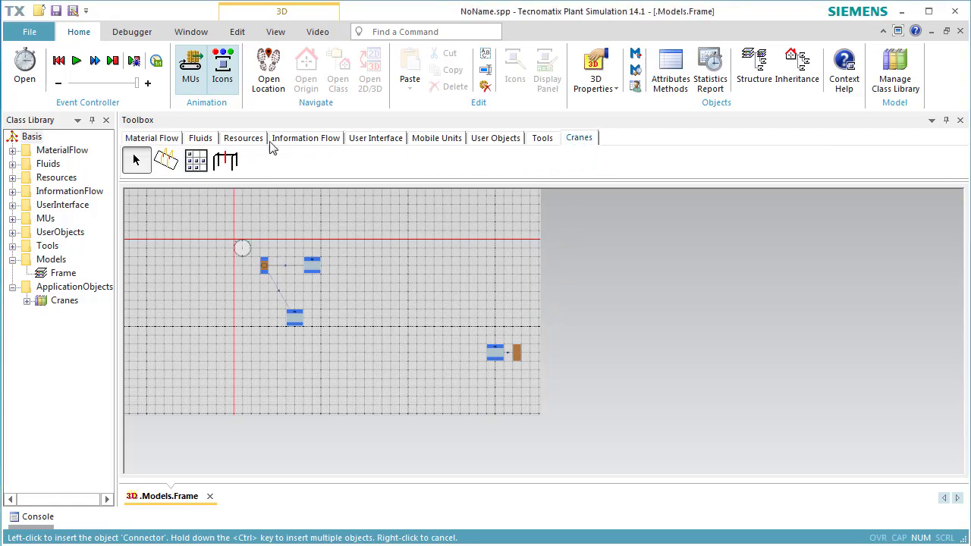
pyautogui.click(168, 162)
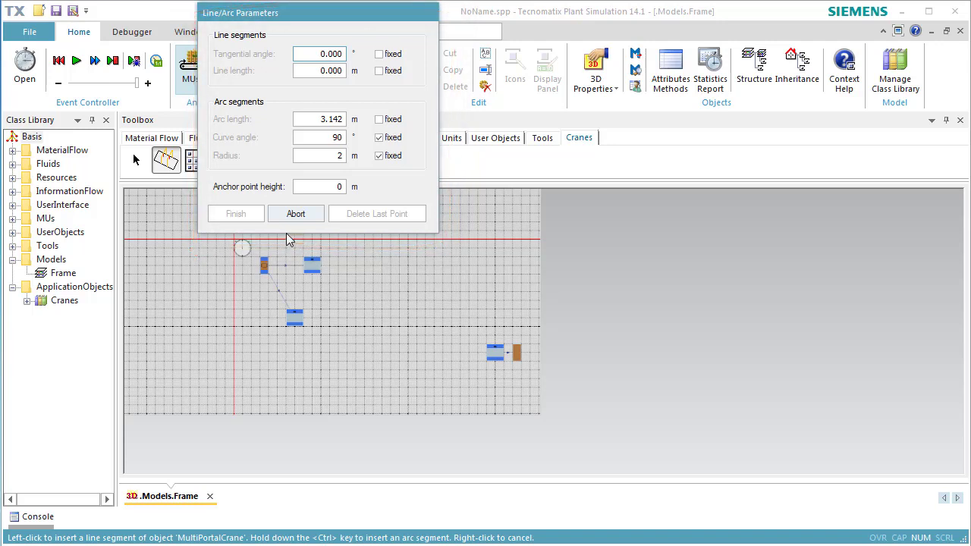
pyautogui.click(295, 240)
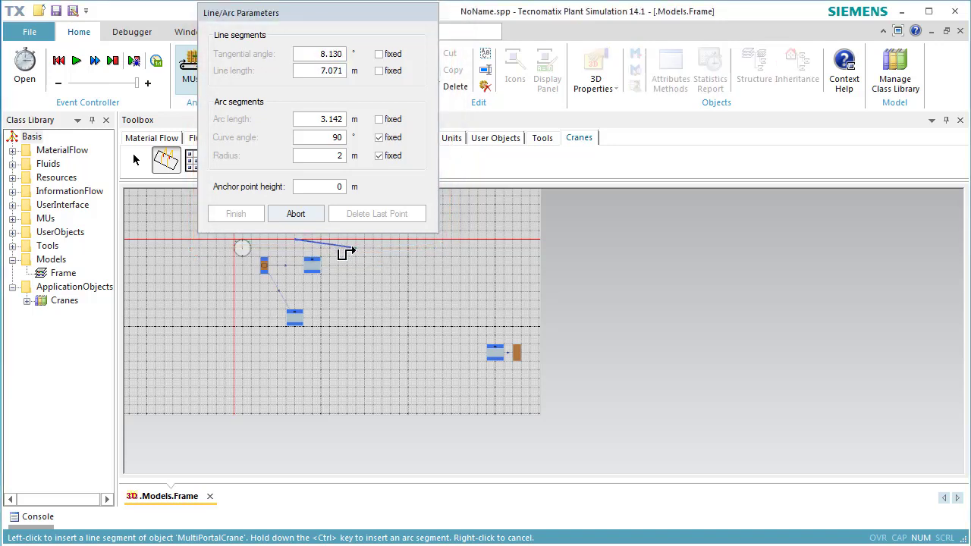
pyautogui.click(553, 348)
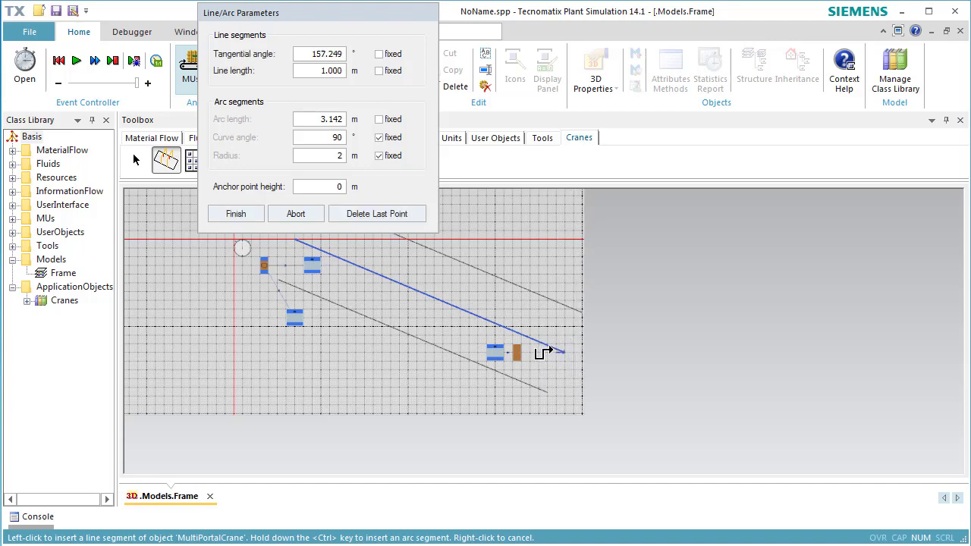
pyautogui.rightClick(547, 350)
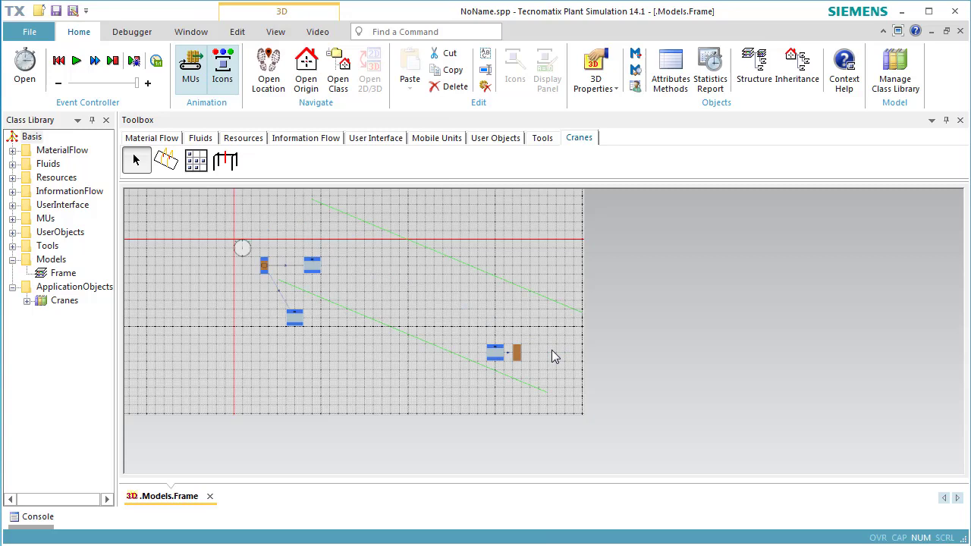
pyautogui.click(530, 387)
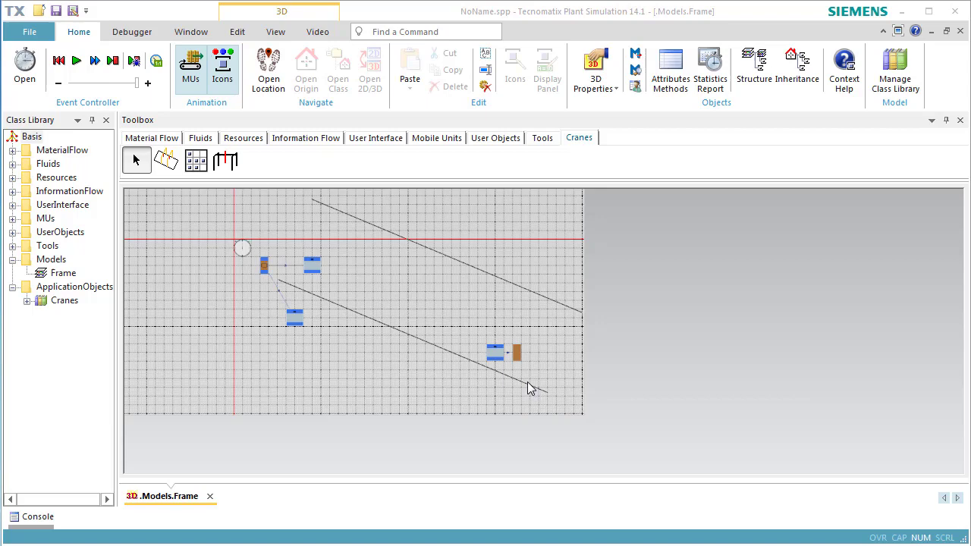
# Show the MultiPortalCrane's manipulators.
pyautogui.scroll(-2, 511, 378)
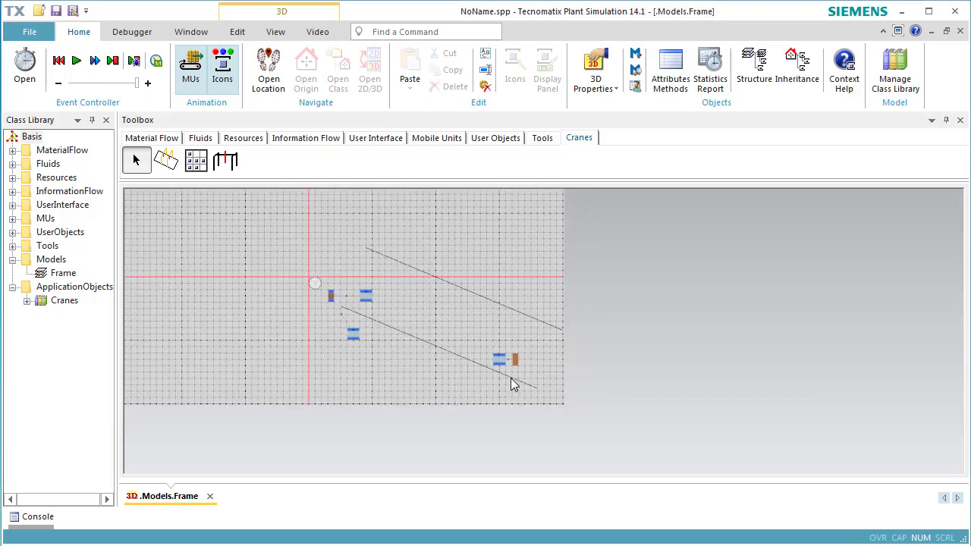
pyautogui.scroll(3, 510, 378)
pyautogui.click(530, 391)
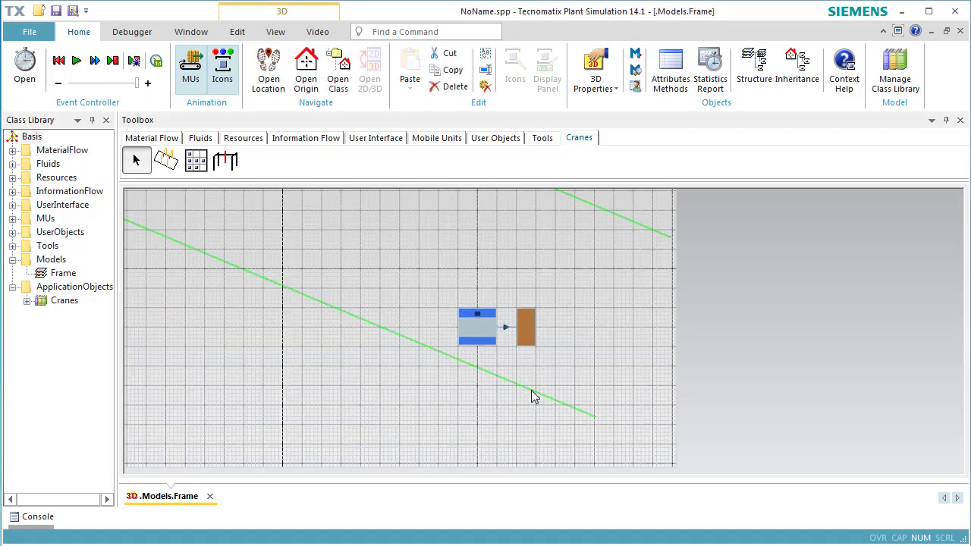
pyautogui.rightClick(532, 393)
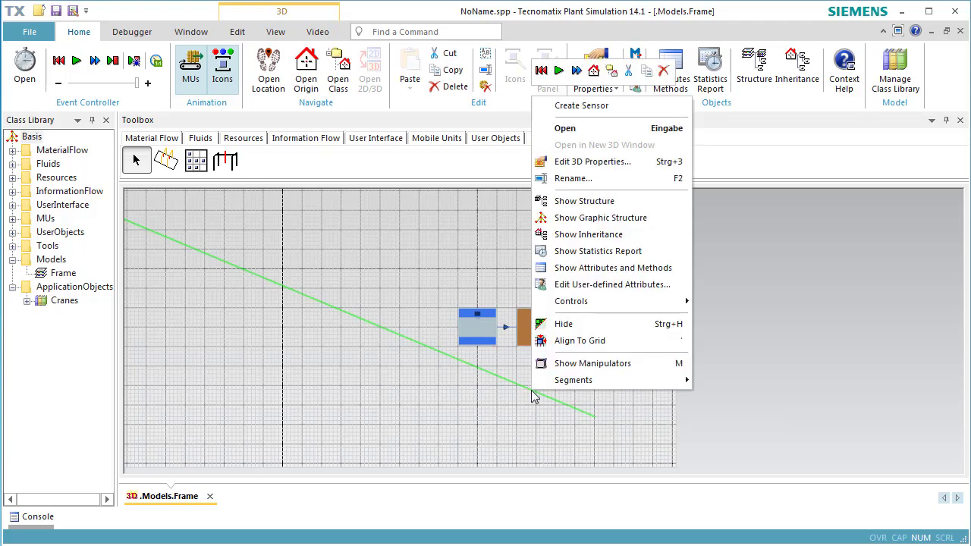
pyautogui.moveTo(556, 384)
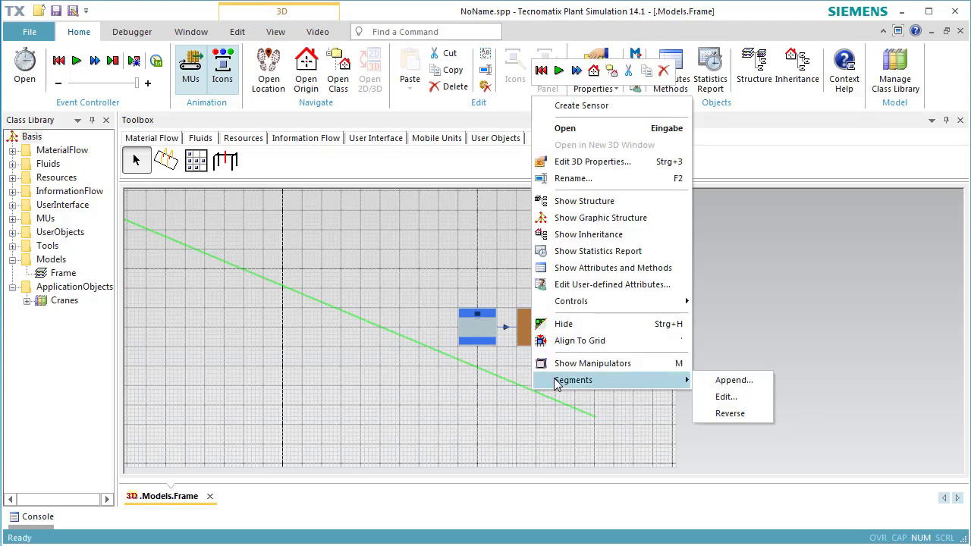
pyautogui.click(657, 366)
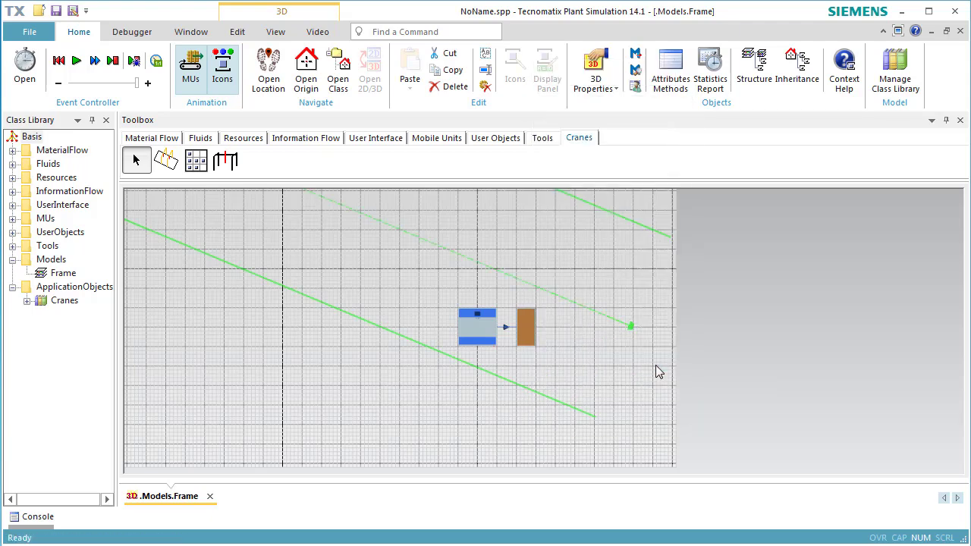
# Drag the runway's Anchor Point 2 down-left, then hide the manipulators.
pyautogui.click(632, 326)
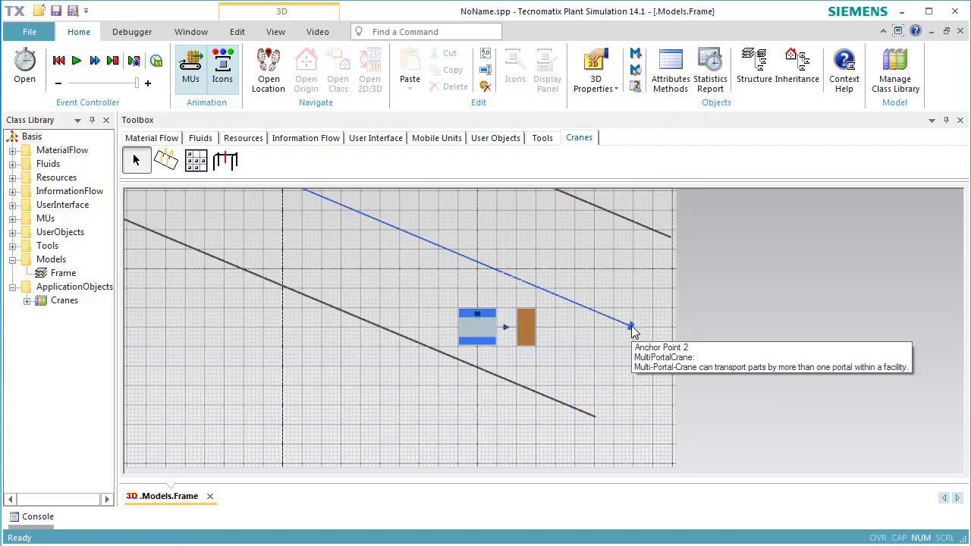
pyautogui.click(630, 327)
pyautogui.moveTo(631, 328); pyautogui.dragTo(611, 357)
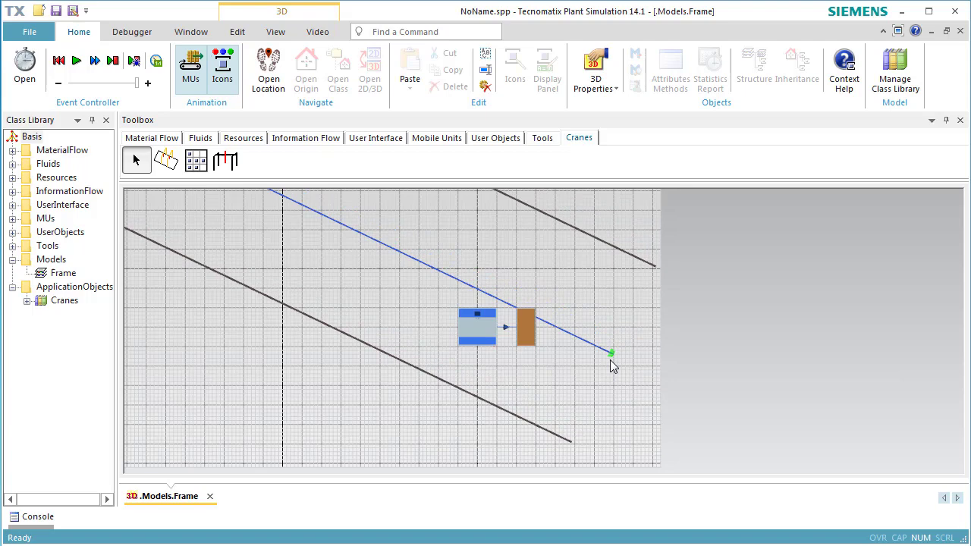
pyautogui.click(564, 442)
pyautogui.rightClick(564, 442)
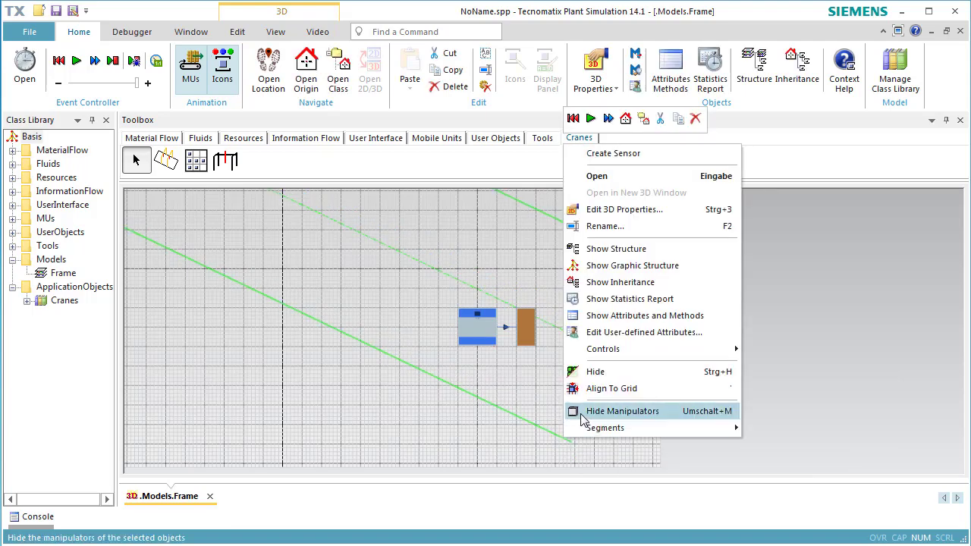
pyautogui.click(579, 410)
pyautogui.scroll(-3, 579, 411)
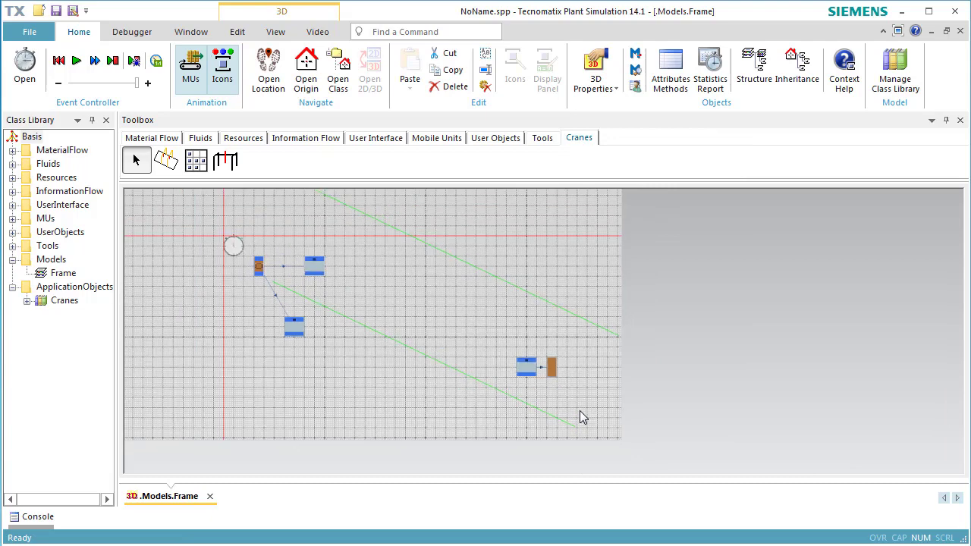
pyautogui.scroll(1, 579, 410)
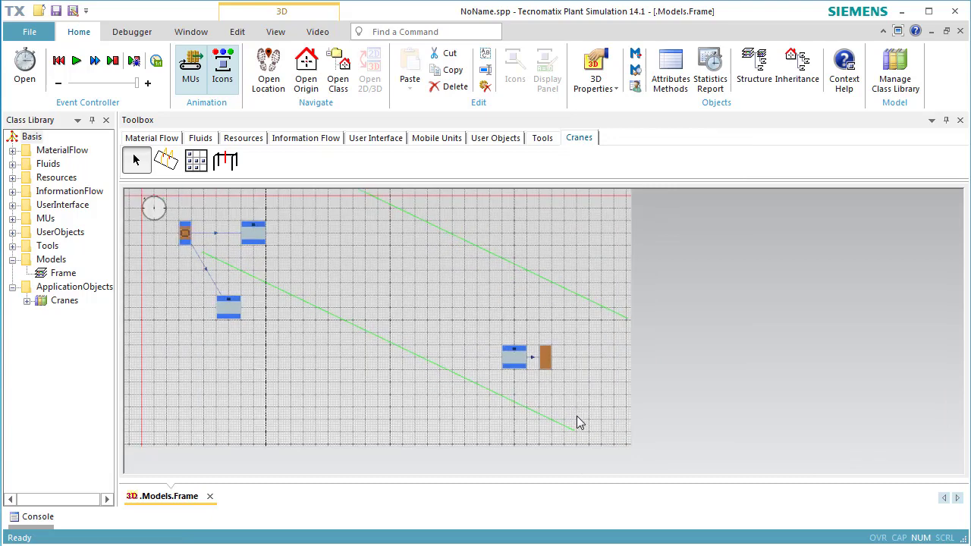
# Set the crane runway length to 30 m and width to 7 m.
pyautogui.doubleClick(566, 432)
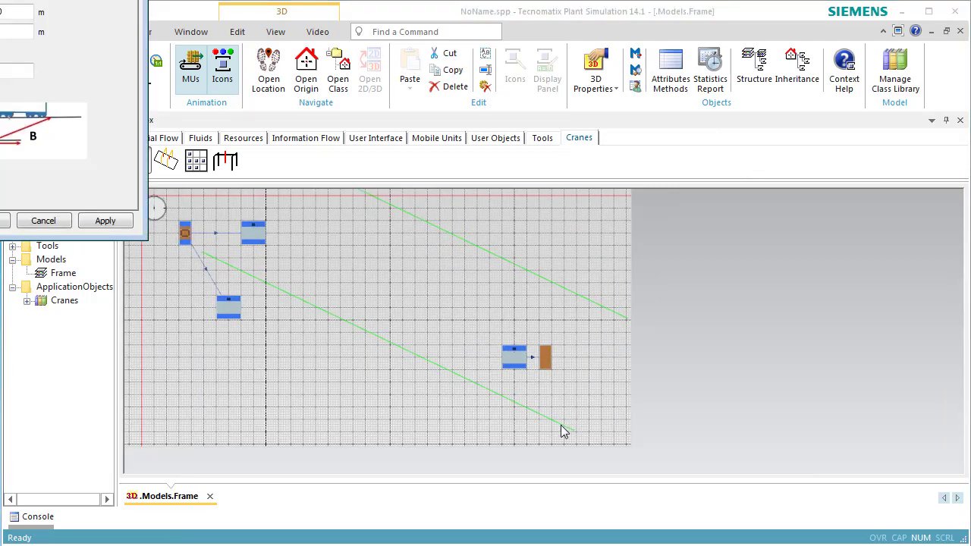
pyautogui.moveTo(76, 2)
pyautogui.mouseDown()
pyautogui.moveTo(129, 1)
pyautogui.moveTo(179, 34)
pyautogui.moveTo(175, 25)
pyautogui.mouseUp()
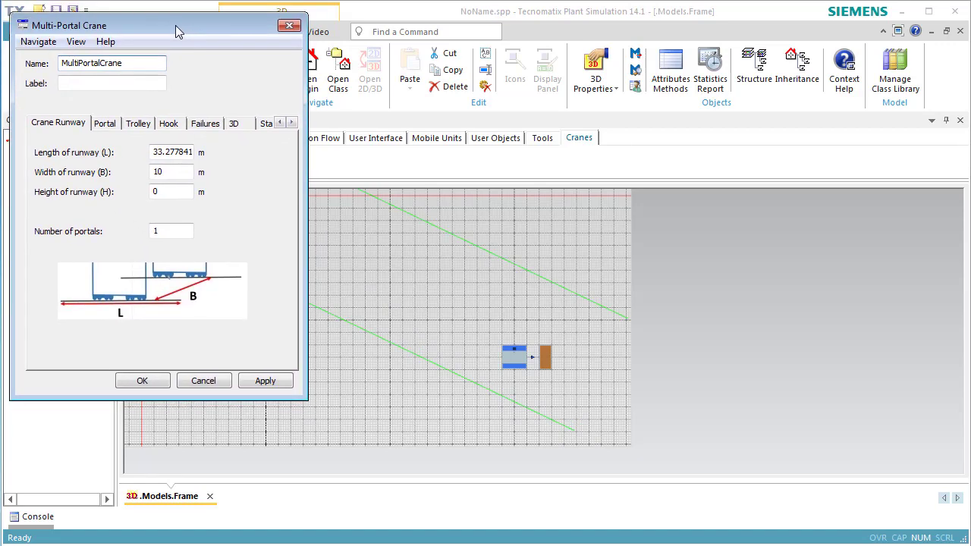
pyautogui.doubleClick(182, 151)
pyautogui.write('30')
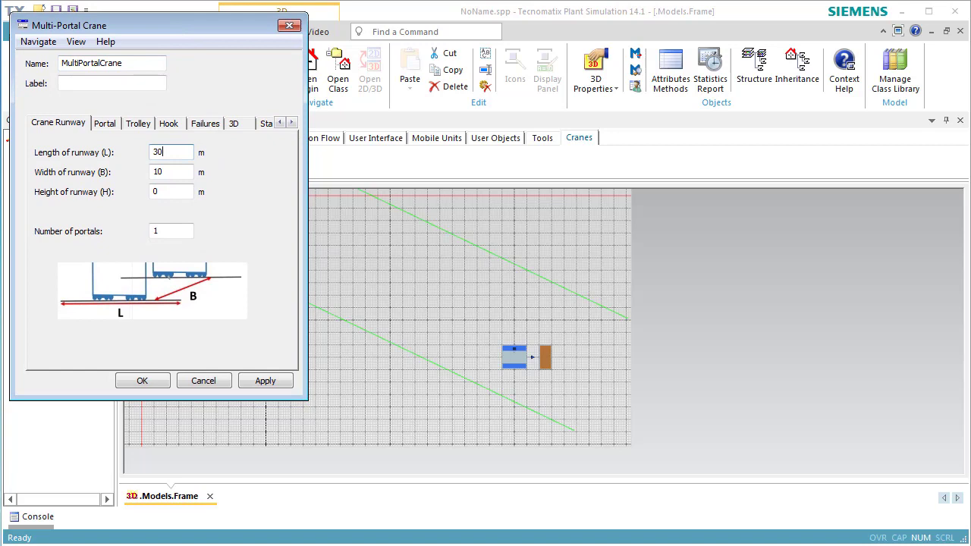
pyautogui.doubleClick(190, 172)
pyautogui.write('7')
# Set the portal width to 10 m and overhang to 3 m, and confirm.
pyautogui.click(109, 126)
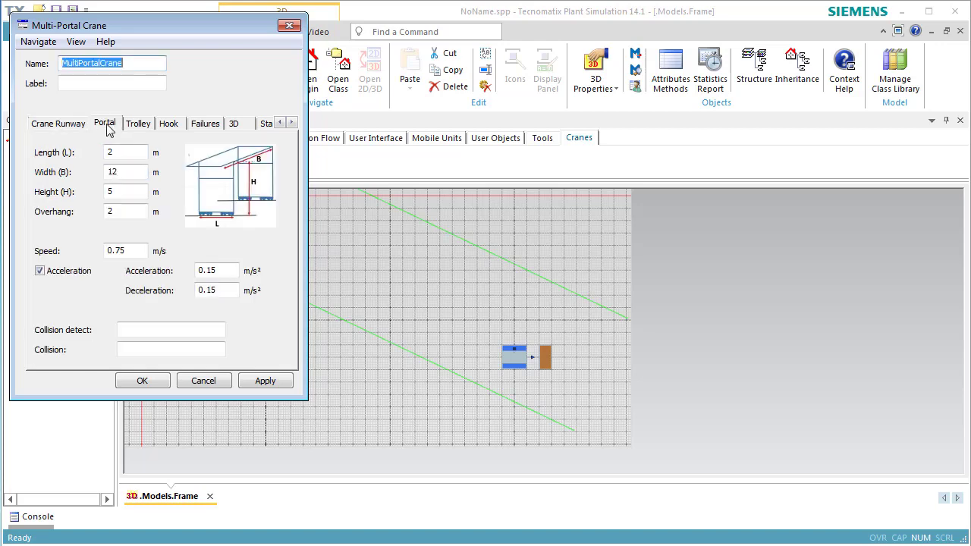
pyautogui.doubleClick(136, 171)
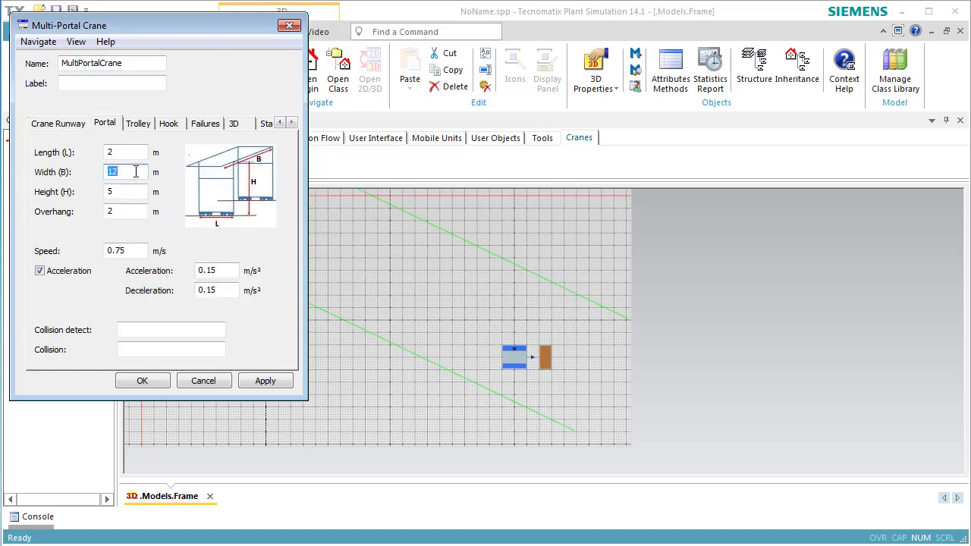
pyautogui.write('10')
pyautogui.doubleClick(138, 213)
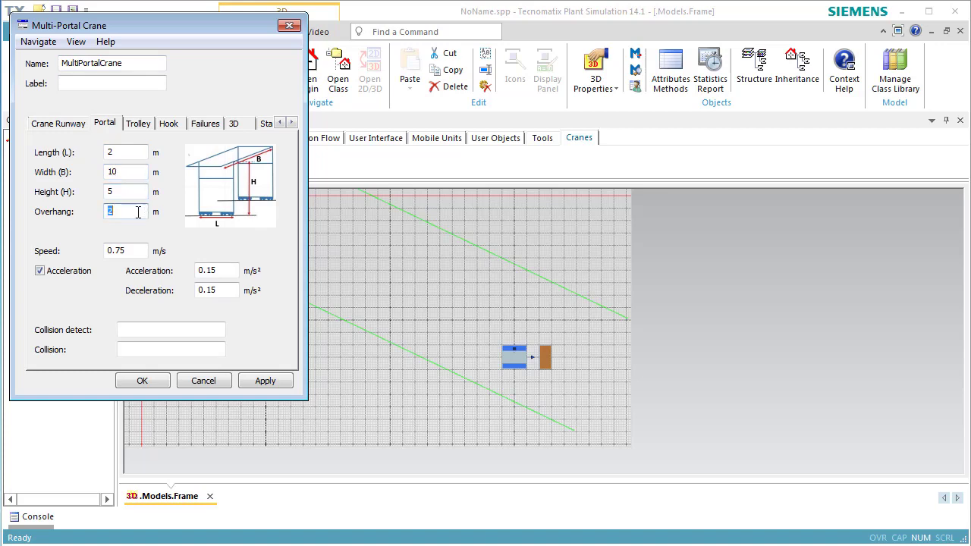
pyautogui.write('3')
pyautogui.click(143, 381)
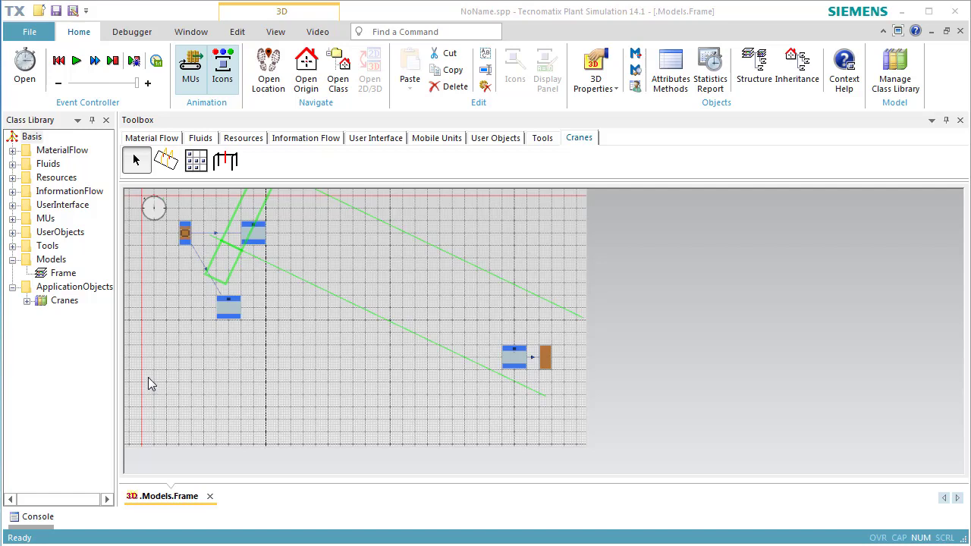
# Drag Station1 up and right onto the crane runway.
pyautogui.moveTo(233, 315)
pyautogui.mouseDown()
pyautogui.moveTo(278, 279)
pyautogui.moveTo(281, 287)
pyautogui.mouseUp()
pyautogui.click(307, 351)
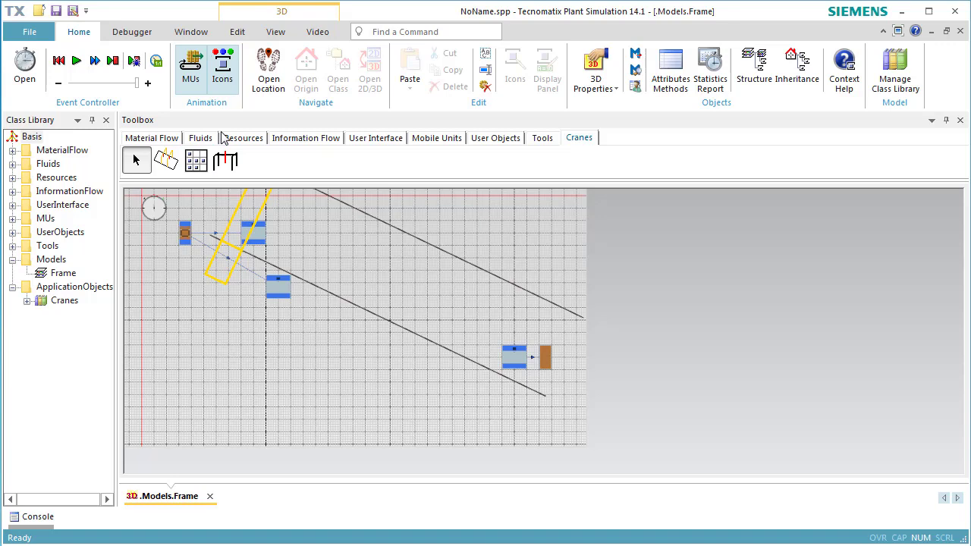
# Insert a Method named onExit and set it as the station's exit control.
pyautogui.click(295, 142)
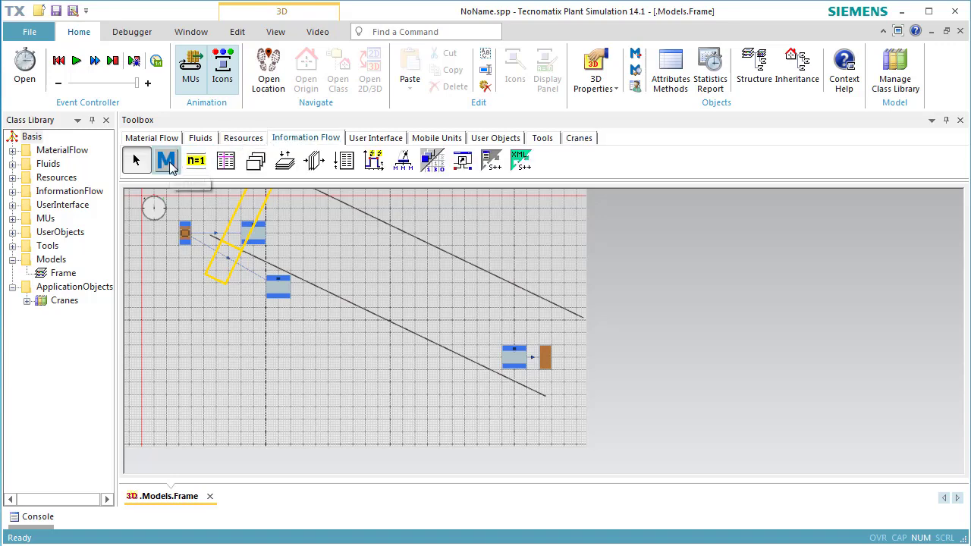
pyautogui.click(169, 164)
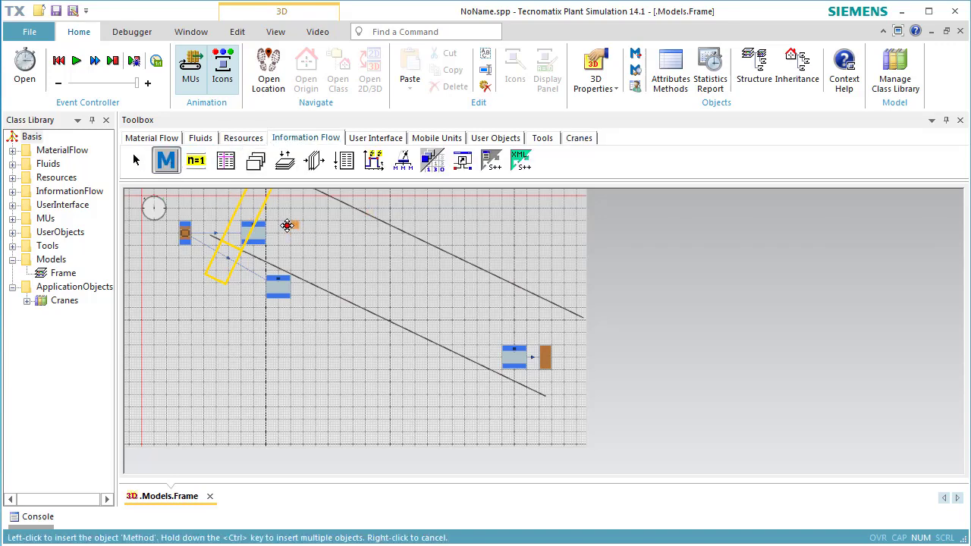
pyautogui.click(294, 234)
pyautogui.press('F2')
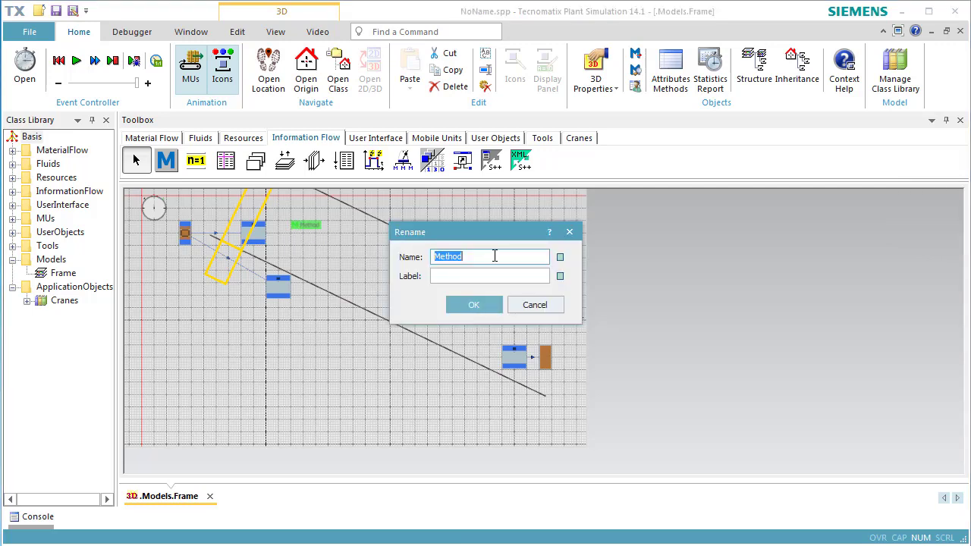
pyautogui.write('onExit')
pyautogui.click(495, 308)
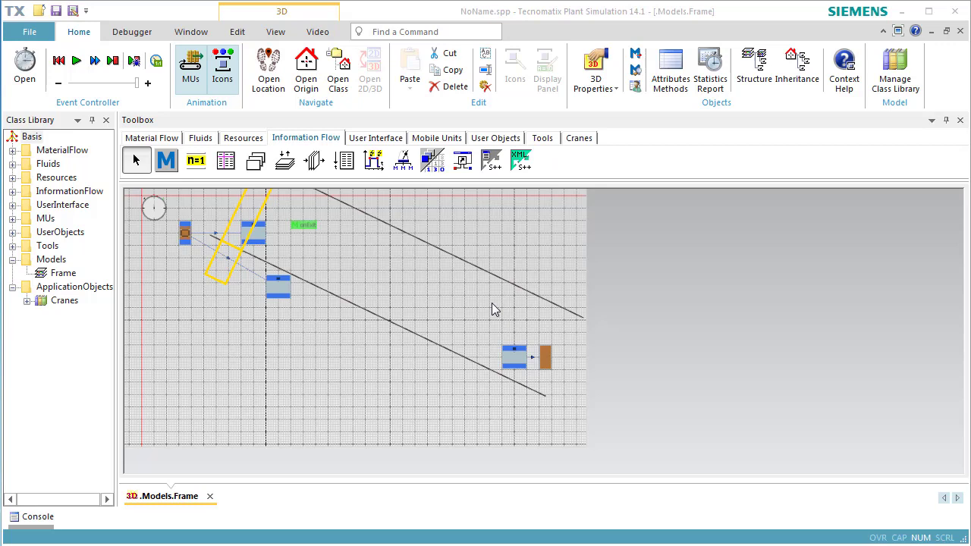
pyautogui.moveTo(314, 232)
pyautogui.mouseDown()
pyautogui.moveTo(292, 224)
pyautogui.moveTo(265, 244)
pyautogui.mouseUp()
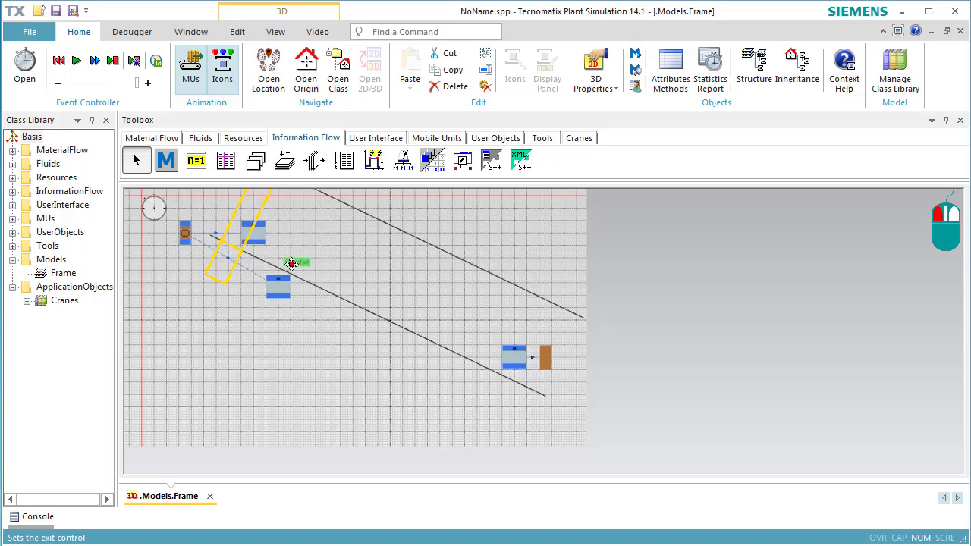
pyautogui.click(296, 225)
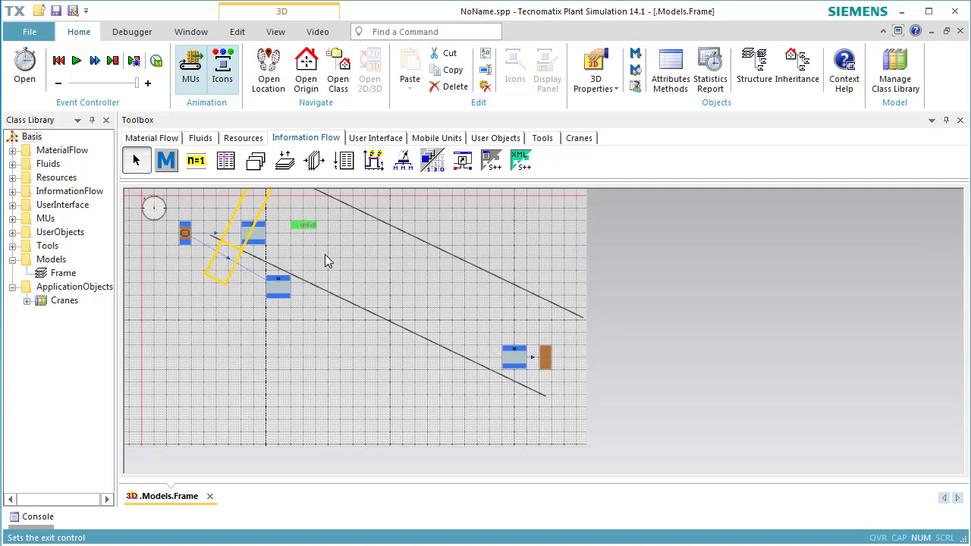
# Replace @.move in onExit with 'var Portal : object := MultiPortalCrane.Portal1'.
pyautogui.doubleClick(300, 225)
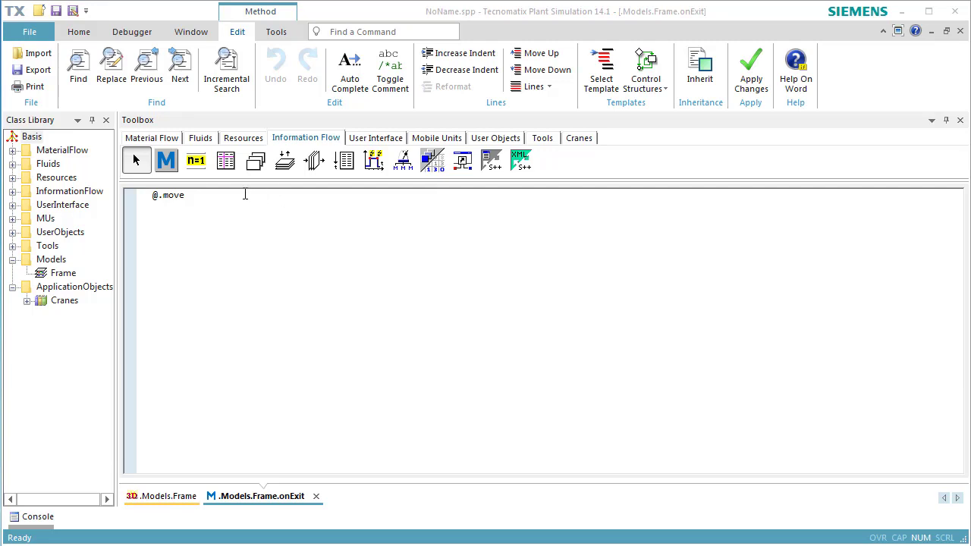
pyautogui.click(215, 196)
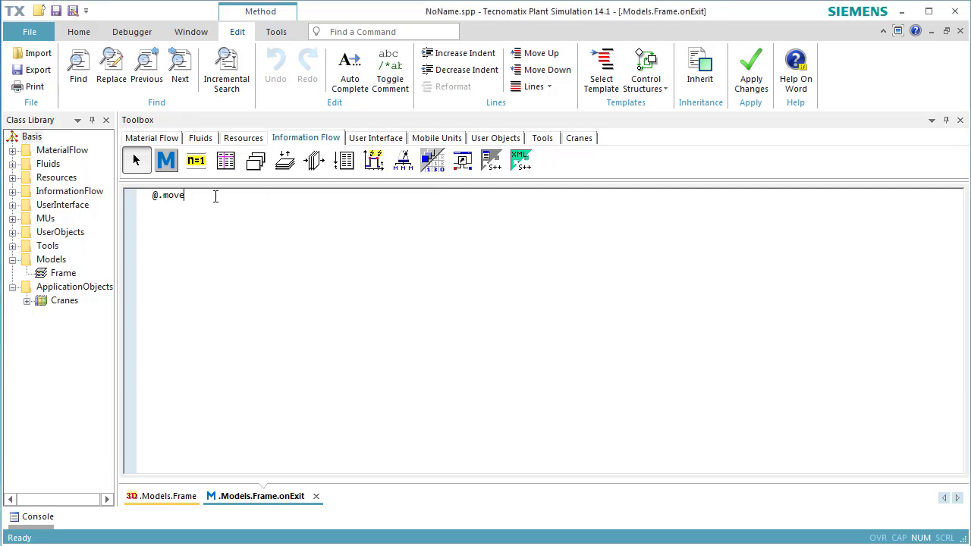
pyautogui.moveTo(215, 196); pyautogui.dragTo(122, 203)
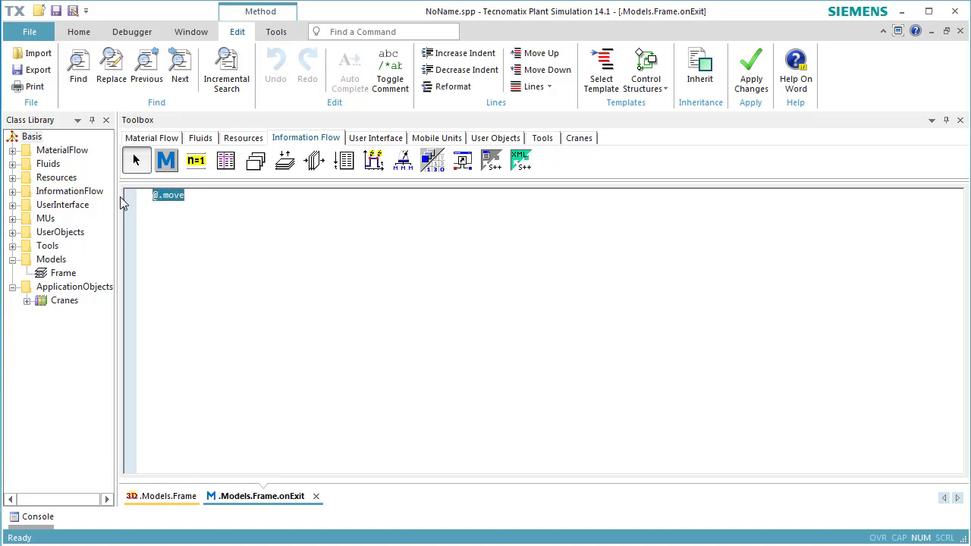
pyautogui.press('Delete')
pyautogui.write('va')
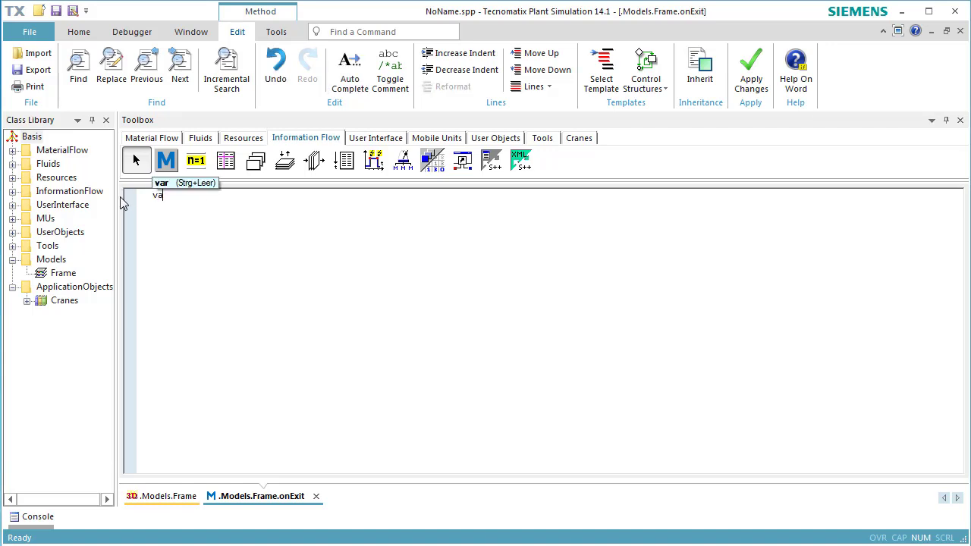
pyautogui.write('r Por')
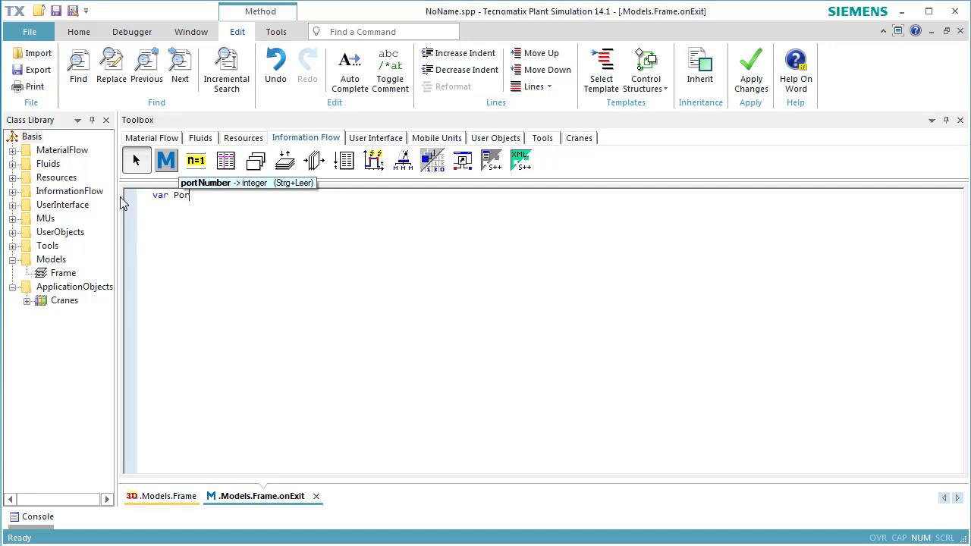
pyautogui.write('tal :=')
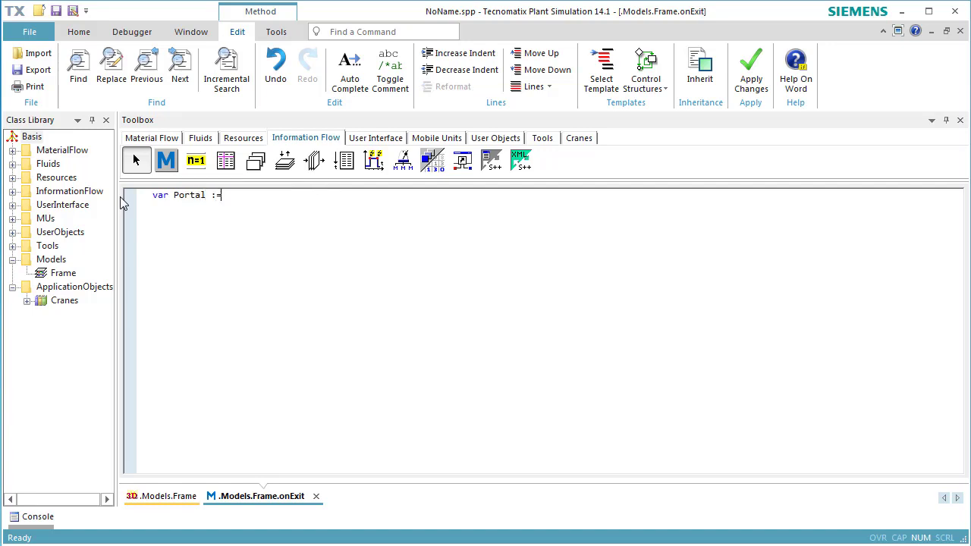
pyautogui.write(' object')
pyautogui.write(' := Mul')
pyautogui.write('tiPortalCrane.')
pyautogui.write('Portal1')
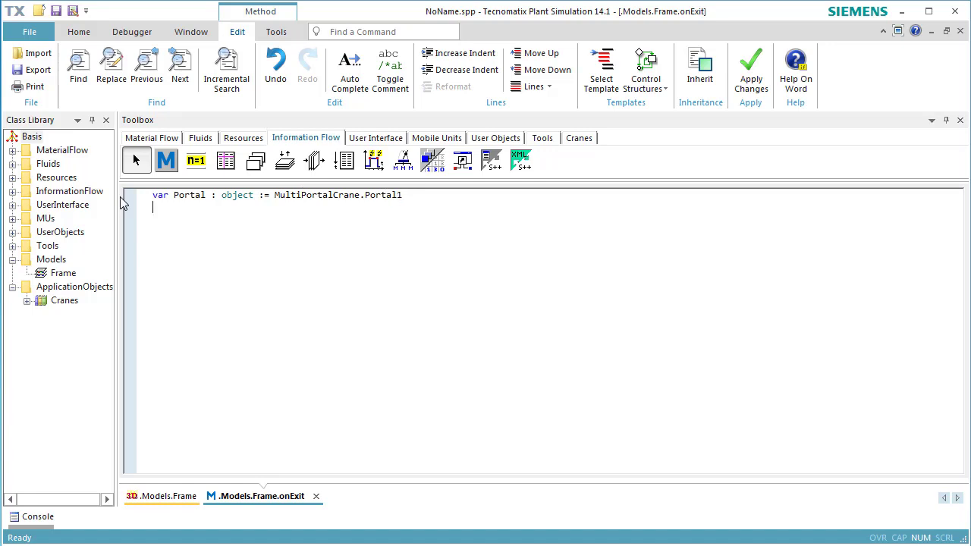
pyautogui.press('Return')
# Add 'waituntil Portal.state="idle"' and 'Portal.transferMU(?, Station2)', apply with F7, and close.
pyautogui.write('waituntil Porta')
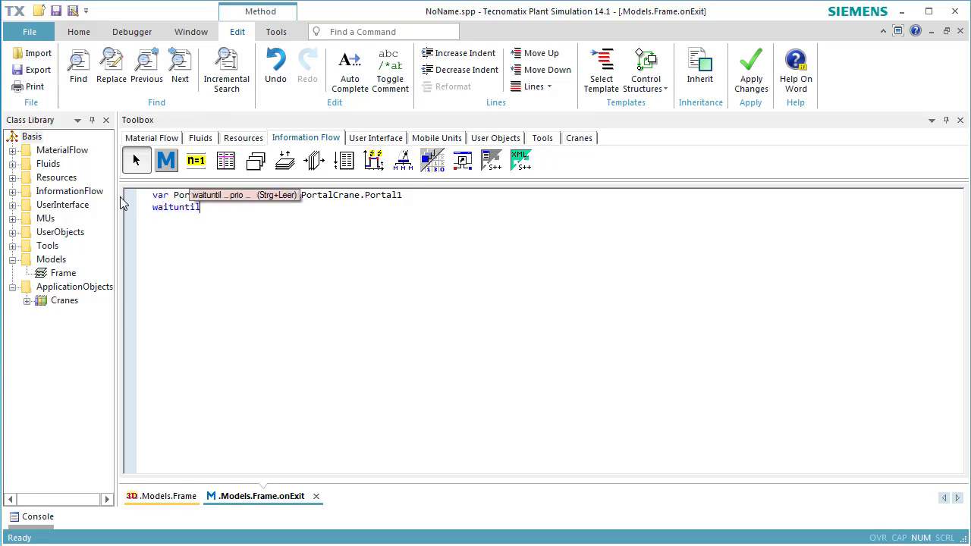
pyautogui.write('l.state')
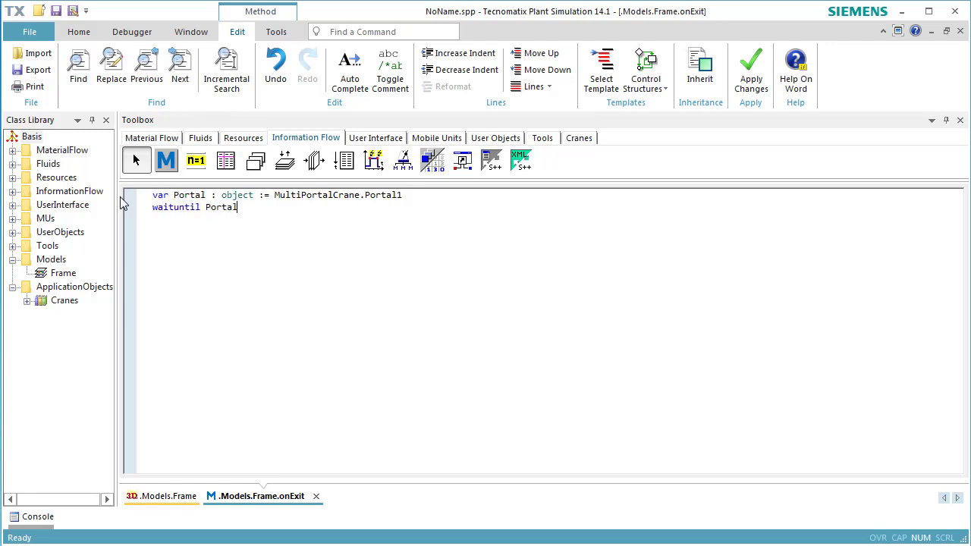
pyautogui.write('="')
pyautogui.write('idle"')
pyautogui.write('Portal')
pyautogui.write('.')
pyautogui.write('transfer')
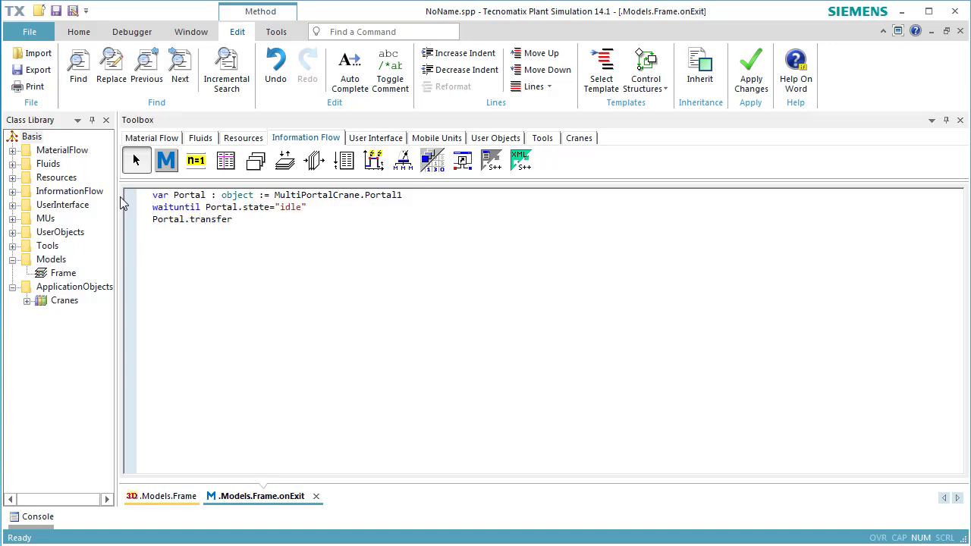
pyautogui.write('MU(')
pyautogui.write('?,')
pyautogui.write(' Stato')
pyautogui.press('BackSpace')
pyautogui.write('ion')
pyautogui.write('2')
pyautogui.write(')')
pyautogui.press('Return')
pyautogui.press('F7')
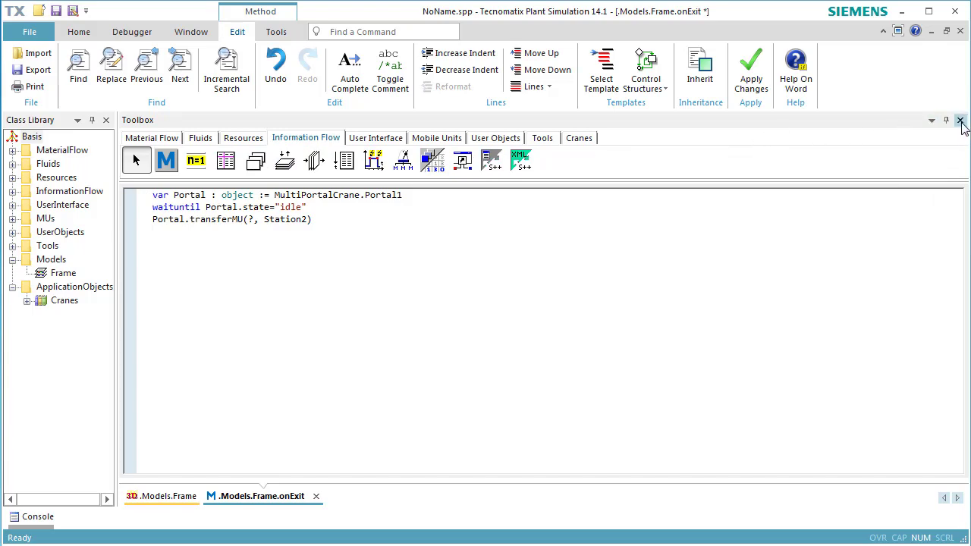
pyautogui.click(960, 31)
# Set the EventController to run in real time at factor 10 and confirm.
pyautogui.click(538, 235)
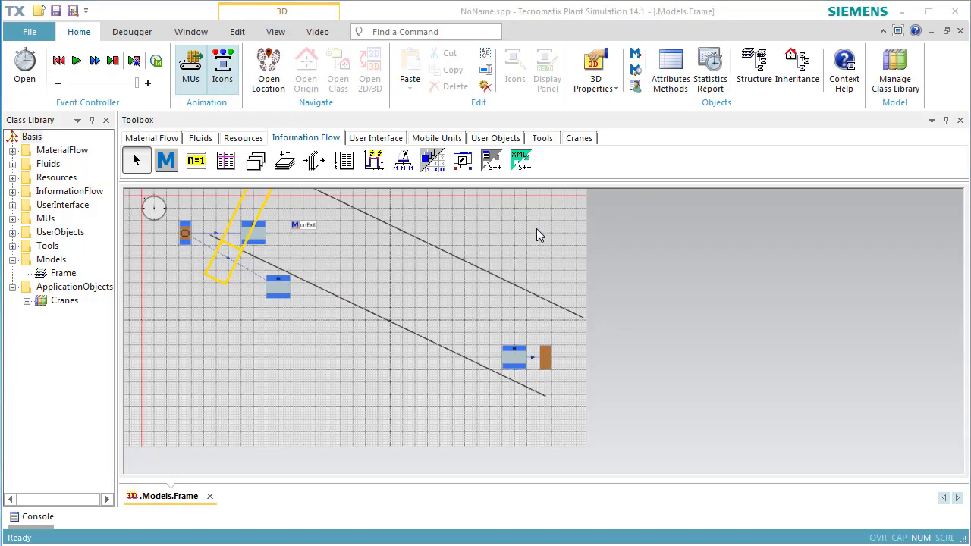
pyautogui.doubleClick(153, 208)
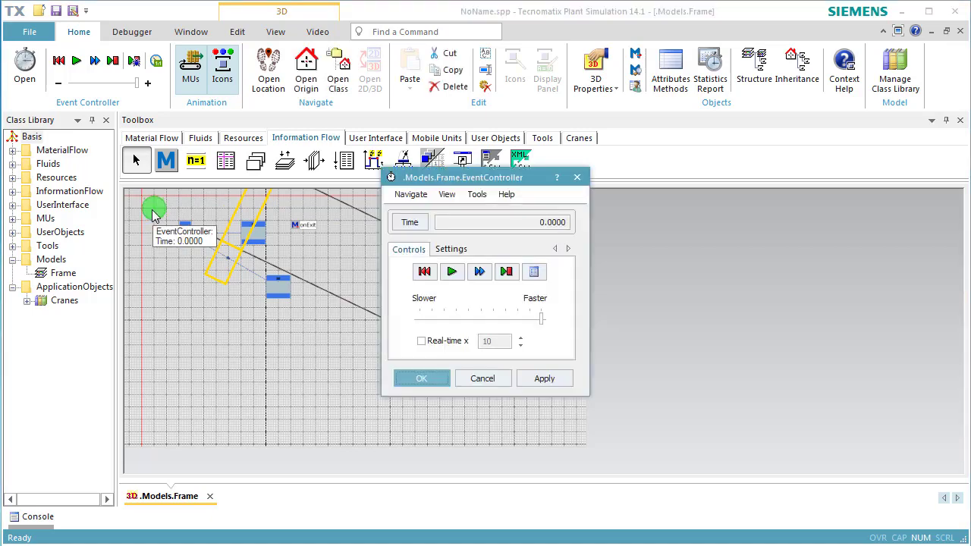
pyautogui.click(445, 342)
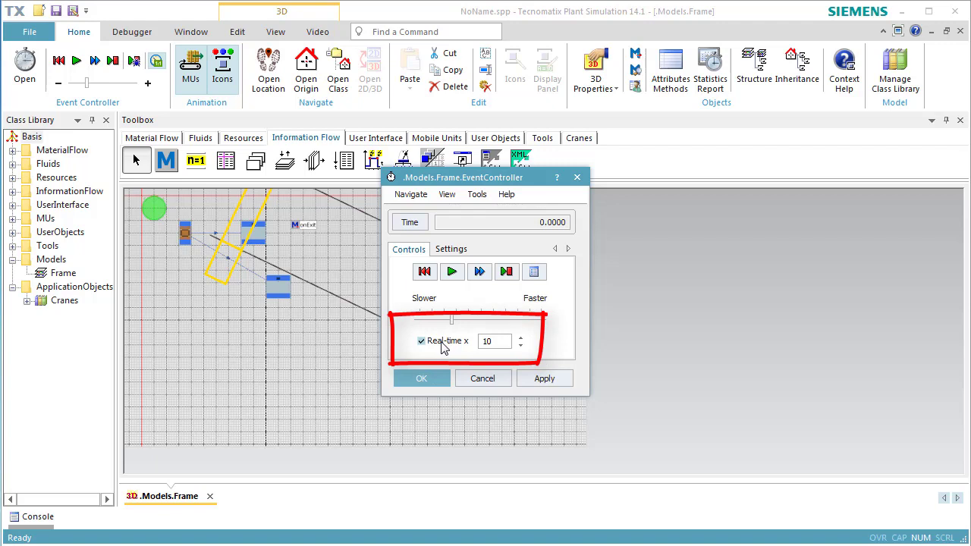
pyautogui.click(422, 379)
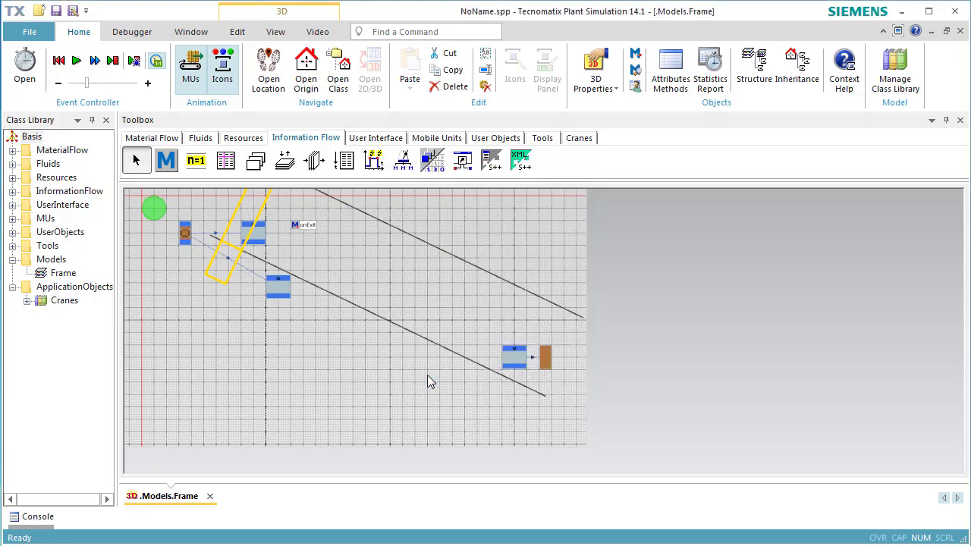
# Turn off Planning View and orbit the 3D scene to show the whole line.
pyautogui.click(276, 33)
pyautogui.click(433, 89)
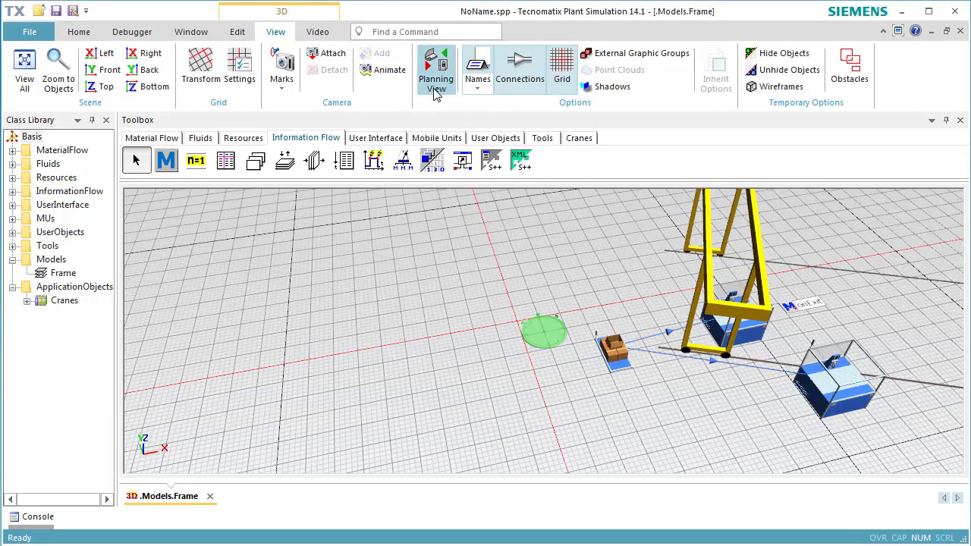
pyautogui.moveTo(529, 284)
pyautogui.mouseDown()
pyautogui.moveTo(488, 267)
pyautogui.moveTo(268, 297)
pyautogui.mouseUp()
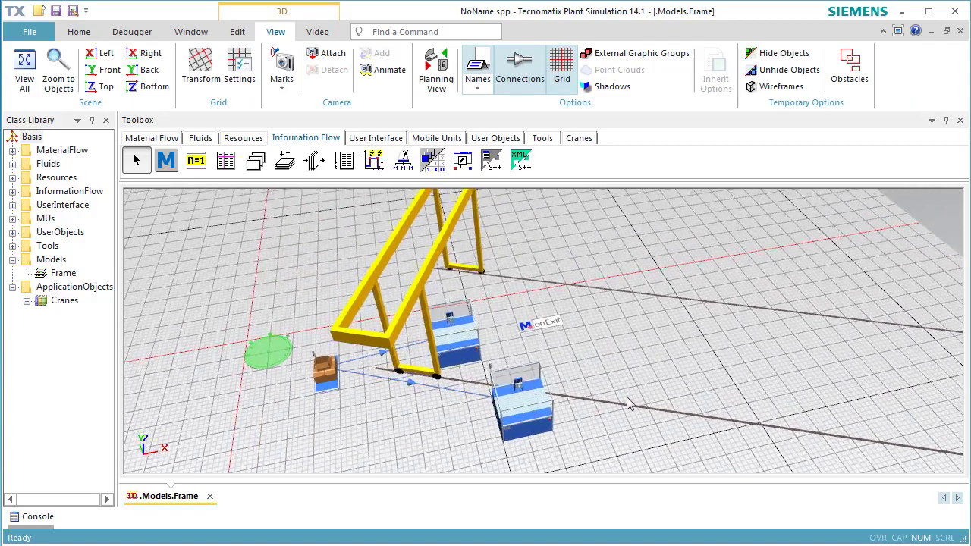
pyautogui.moveTo(673, 417)
pyautogui.mouseDown()
pyautogui.moveTo(689, 382)
pyautogui.moveTo(704, 390)
pyautogui.moveTo(599, 423)
pyautogui.mouseUp()
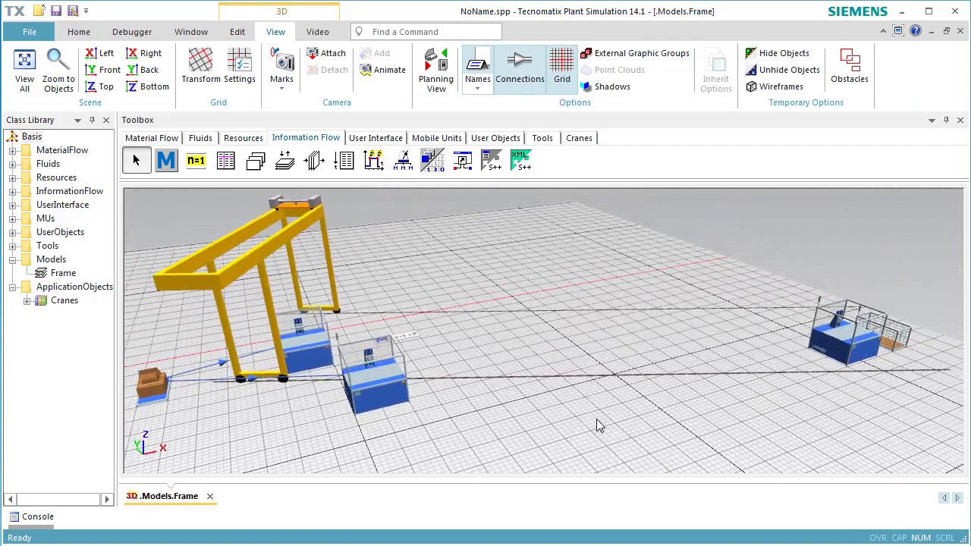
# Reset and start the simulation so the crane carries parts between stations.
pyautogui.rightClick(598, 421)
pyautogui.click(605, 144)
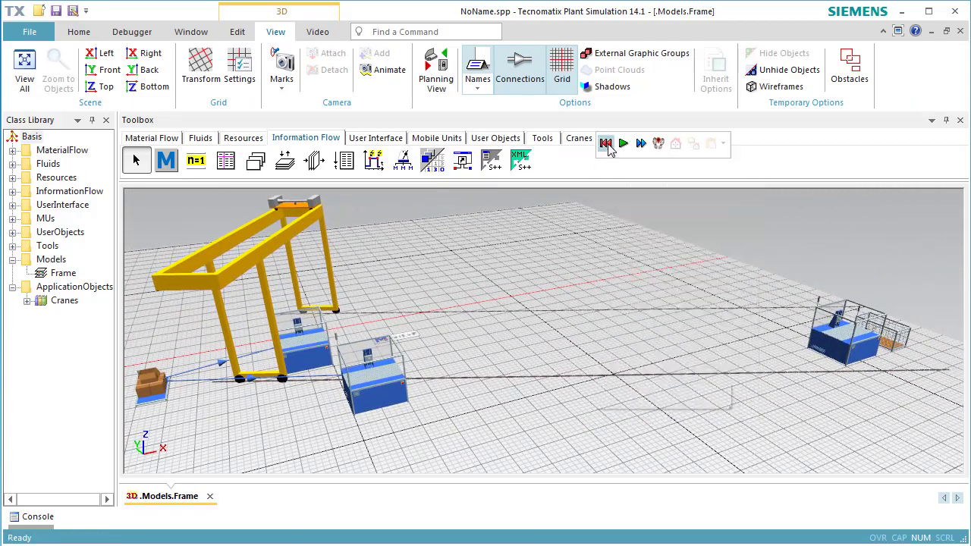
pyautogui.click(605, 143)
pyautogui.click(623, 144)
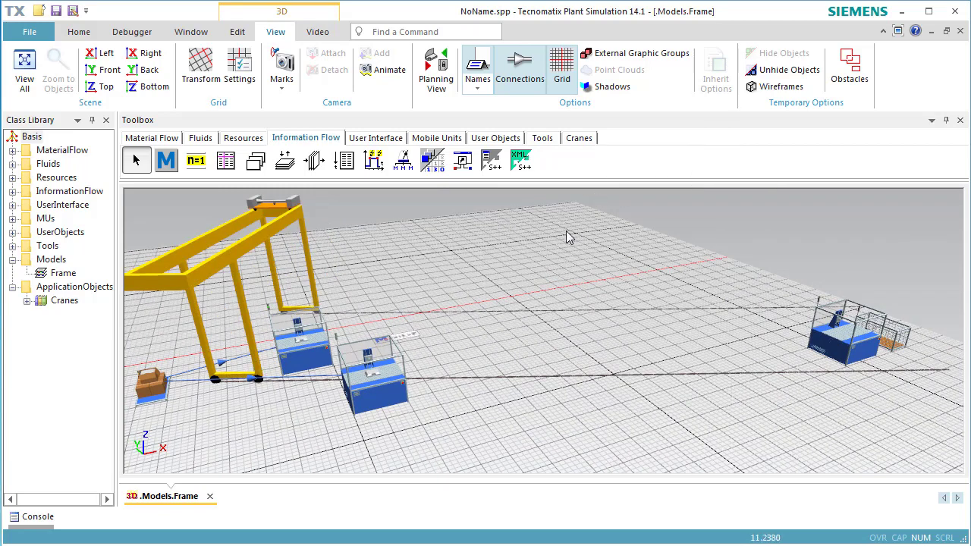